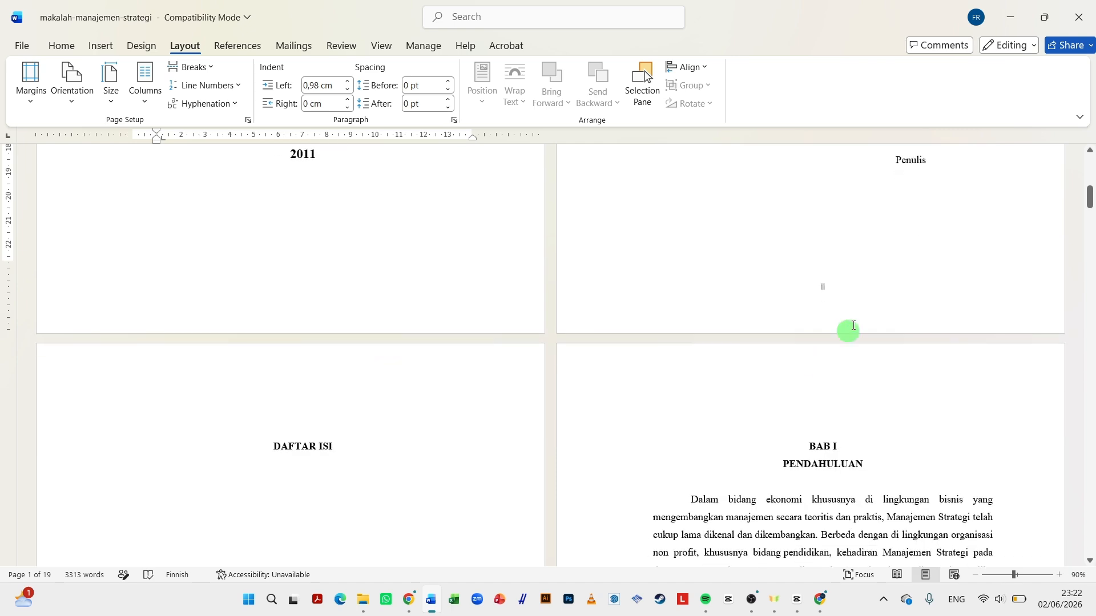
Step: Examine the footer page numbers from the cover, KATA PENGANTAR and DAFTAR ISI pages through the BAB chapters
scroll(704, 350, down, 6)
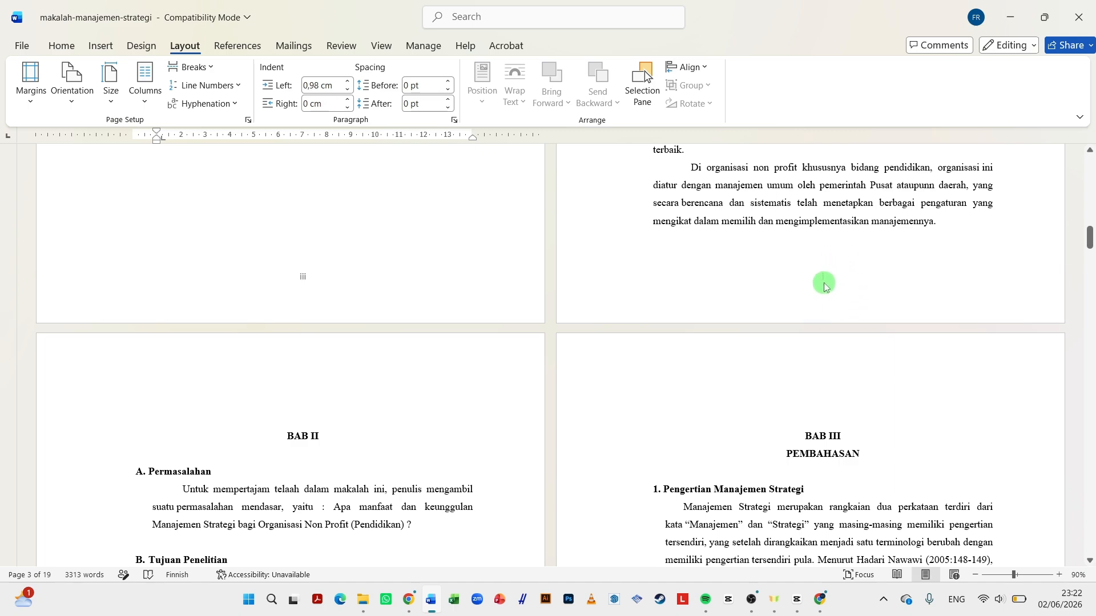
scroll(597, 389, down, 10)
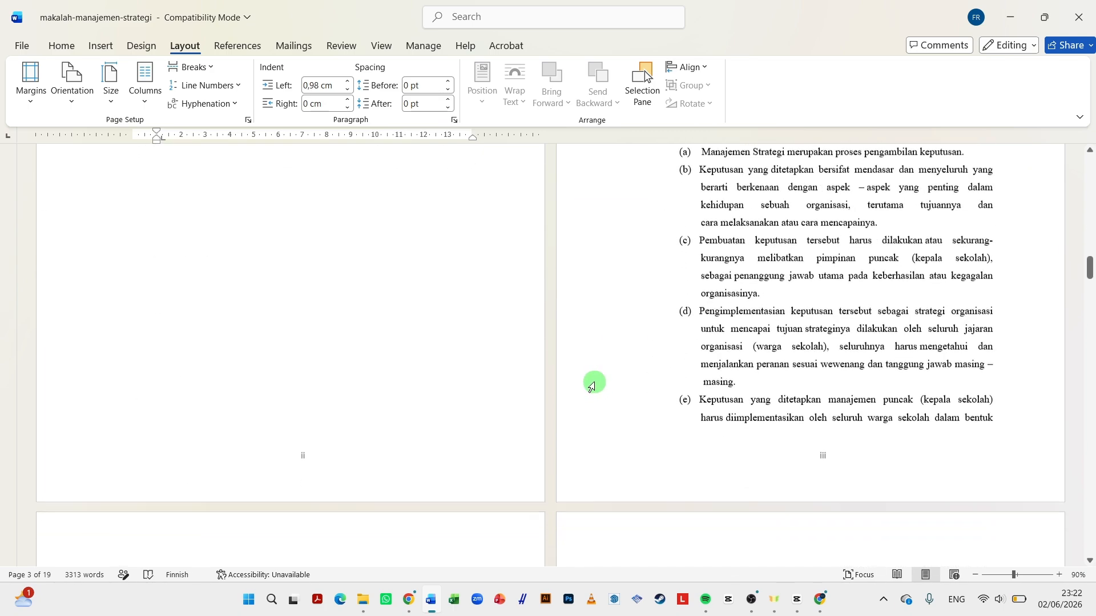
scroll(592, 388, up, 10)
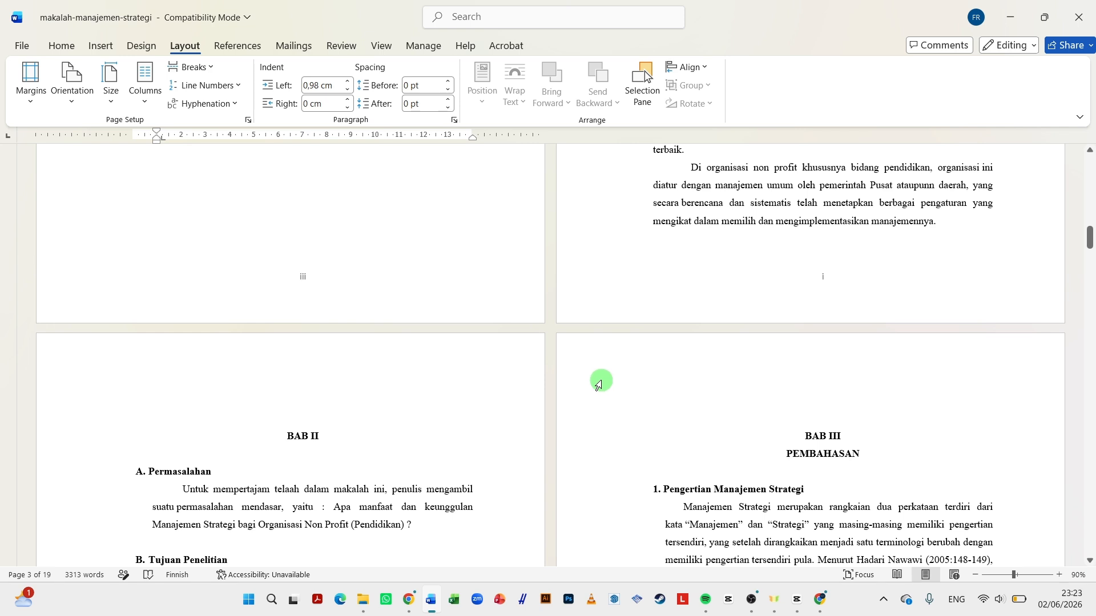
scroll(606, 382, up, 10)
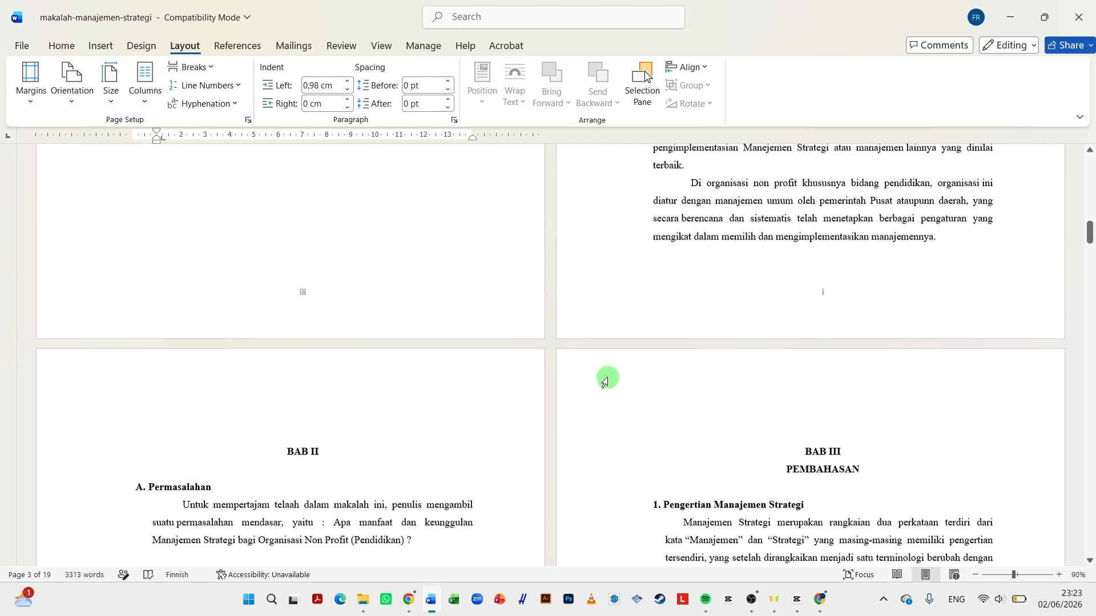
scroll(605, 382, up, 3)
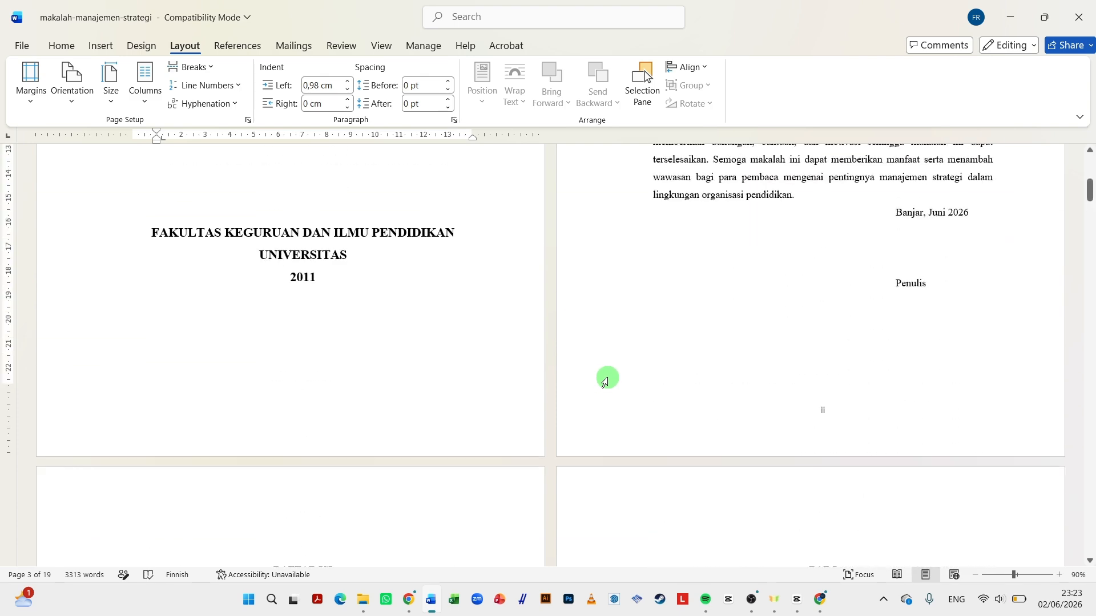
scroll(605, 381, up, 10)
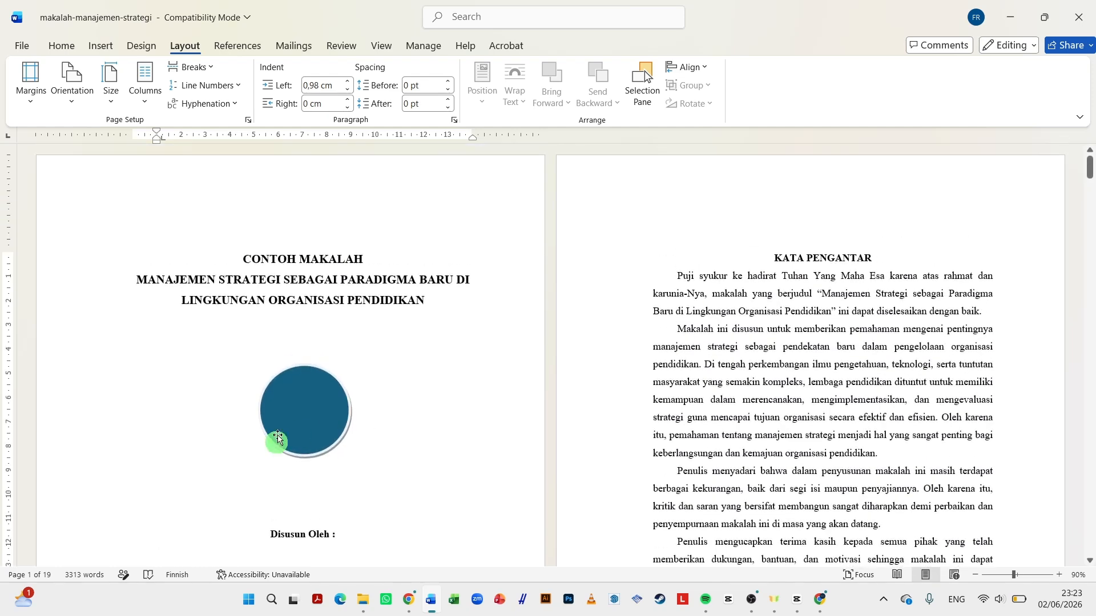
ctrl+scroll(306, 275, down, 2)
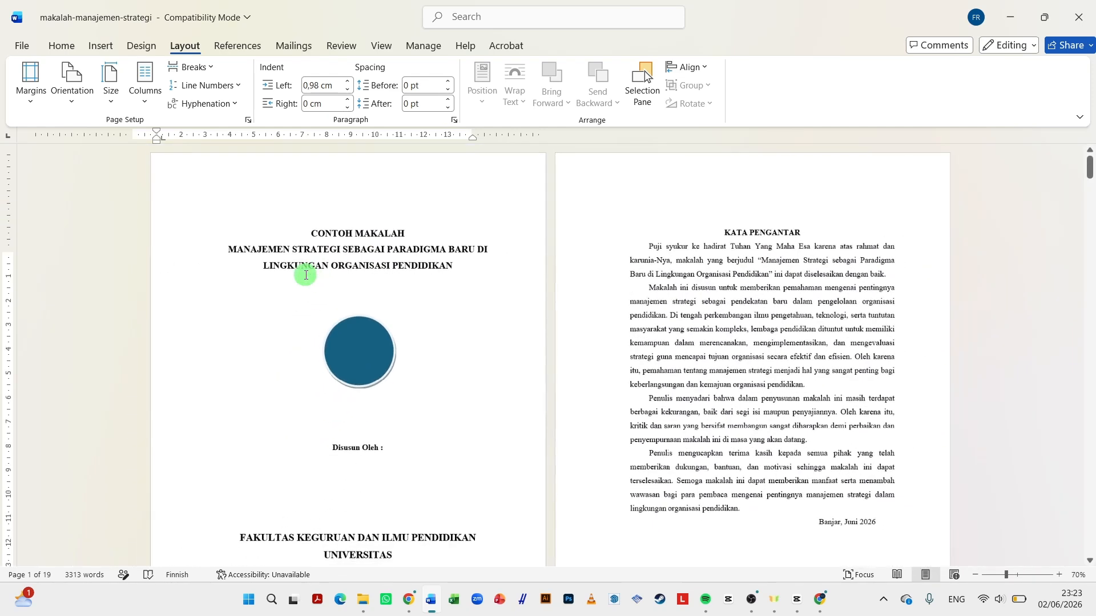
click(342, 251)
scroll(337, 268, down, 10)
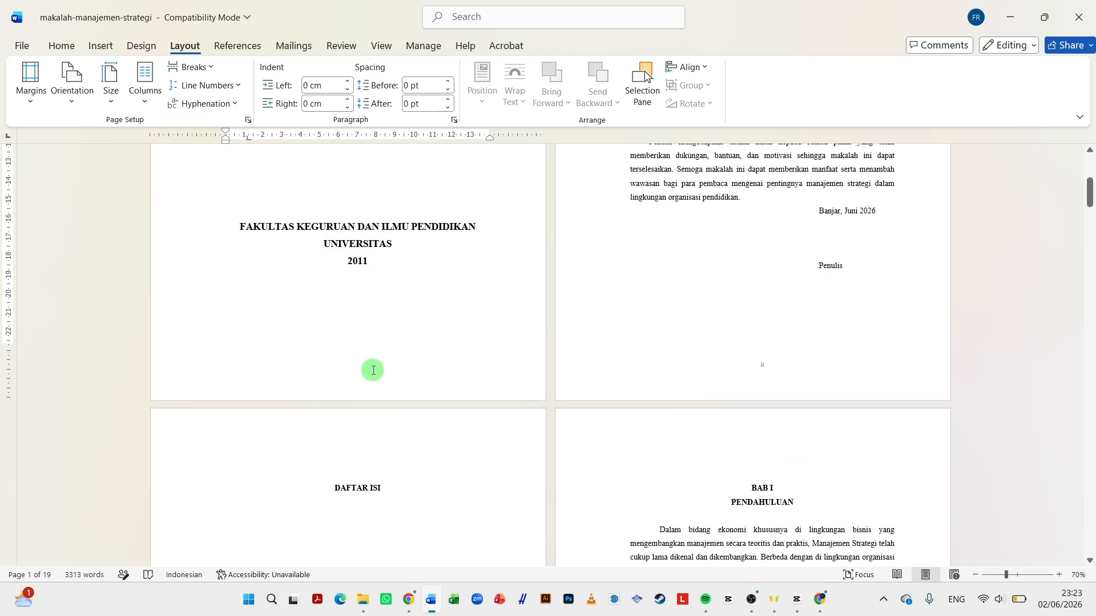
scroll(362, 271, up, 4)
scroll(362, 270, down, 3)
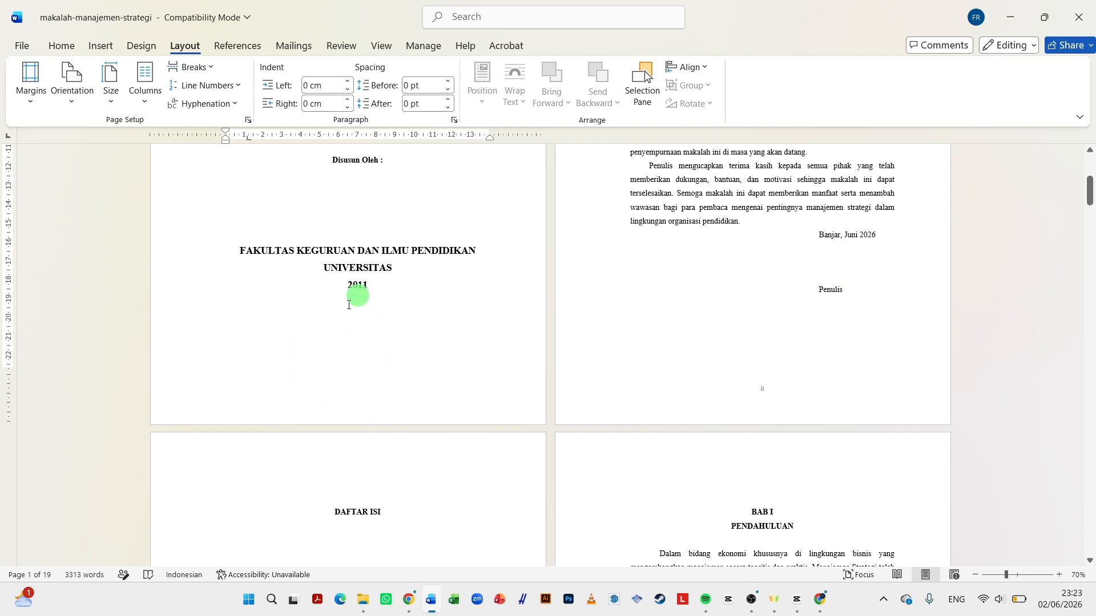
scroll(303, 371, up, 1)
scroll(308, 386, up, 2)
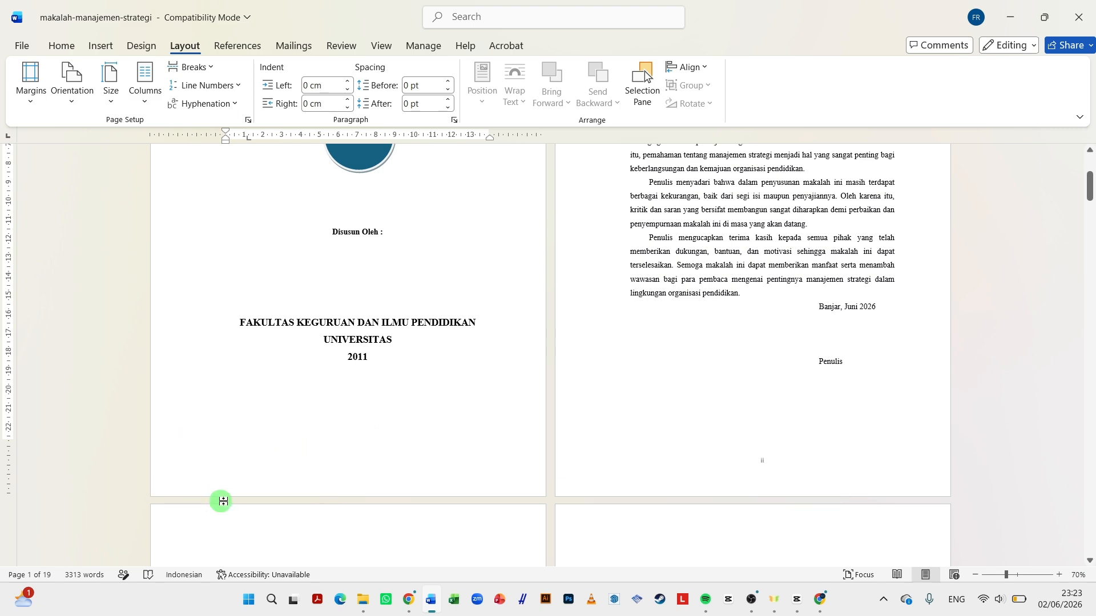
Step: Open the cover page's footer, turn Different First Page off and on again, and compare it with the KATA PENGANTAR footer
double_click(335, 474)
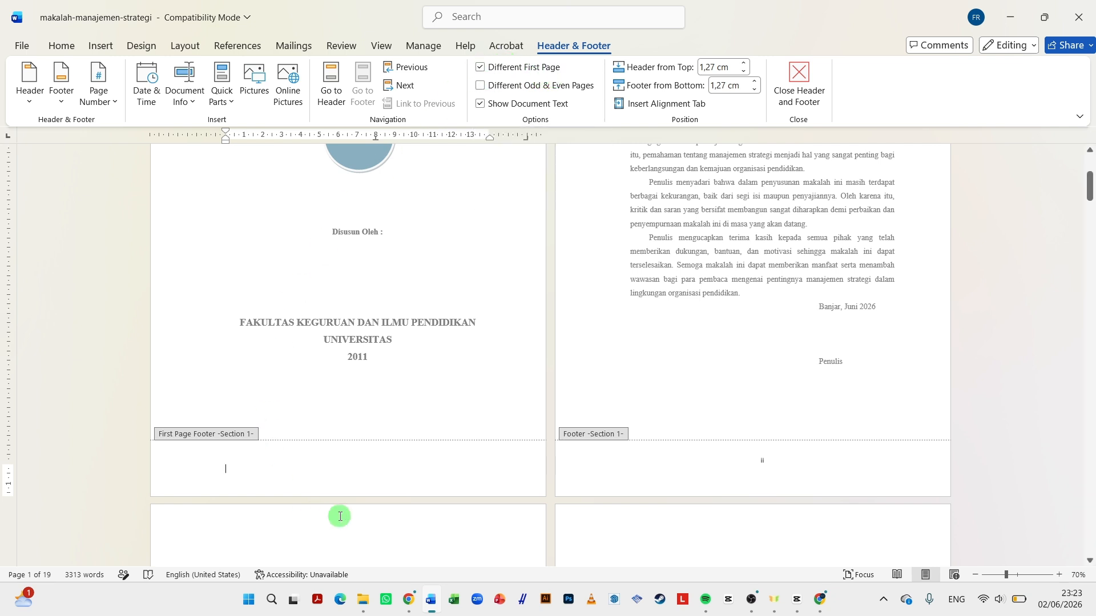
click(482, 68)
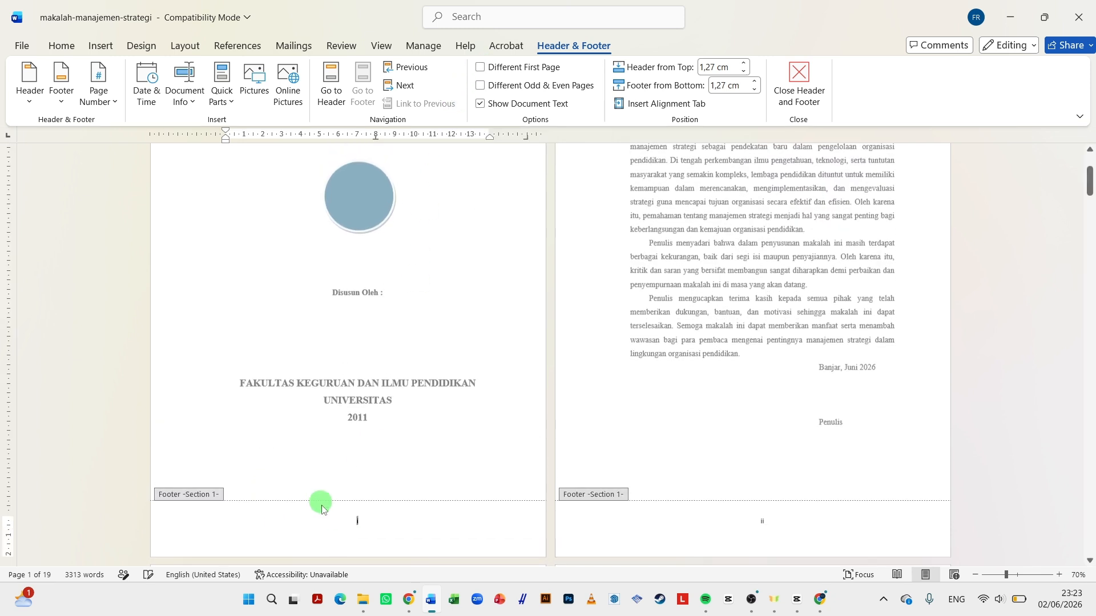
click(482, 69)
scroll(286, 525, down, 2)
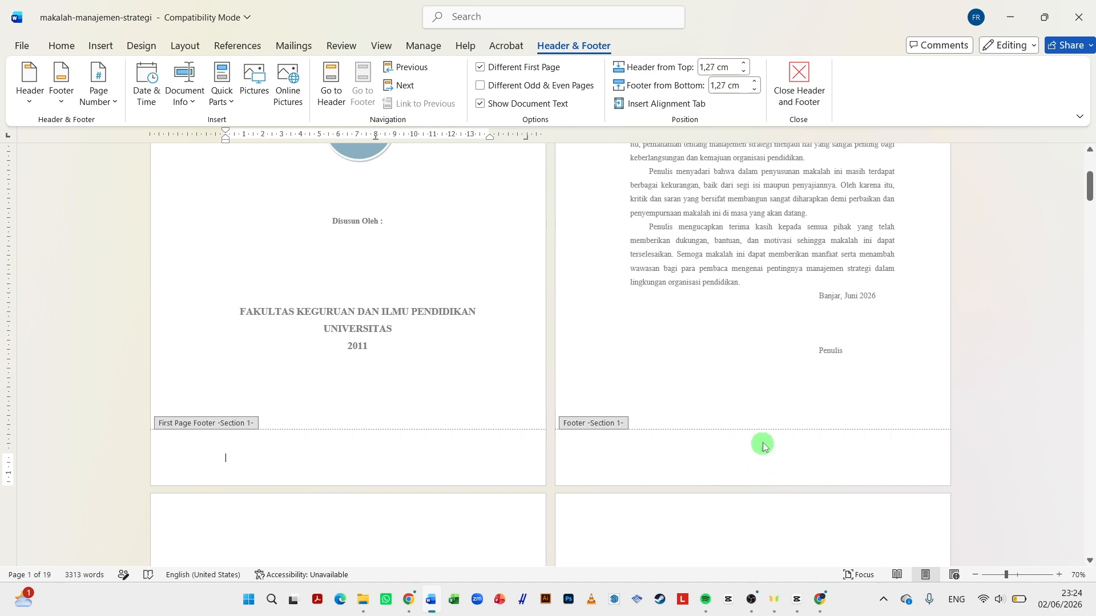
scroll(757, 462, up, 4)
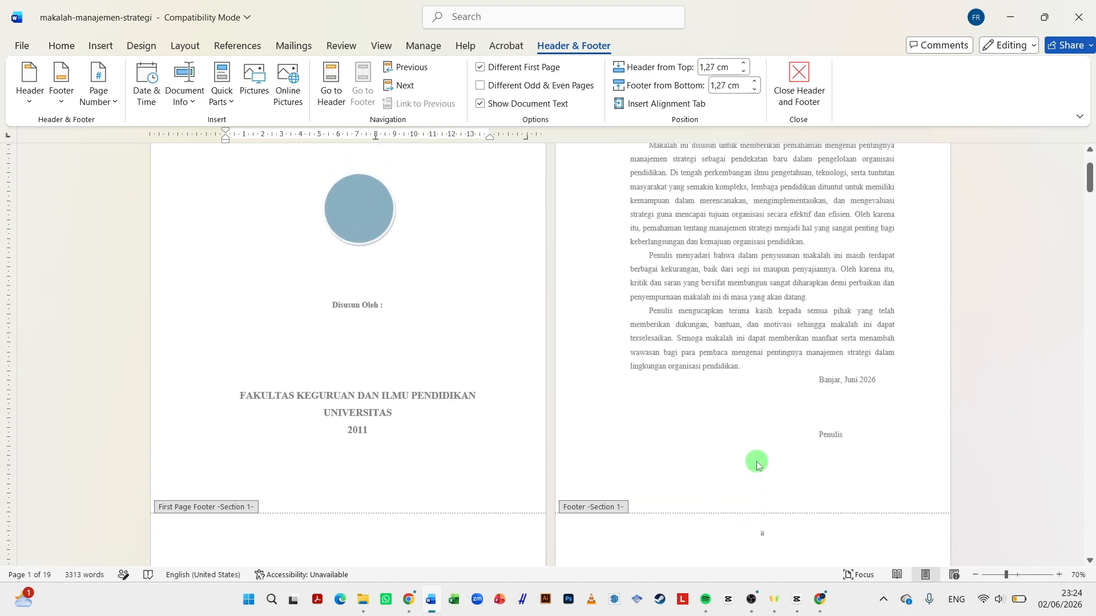
scroll(757, 459, down, 4)
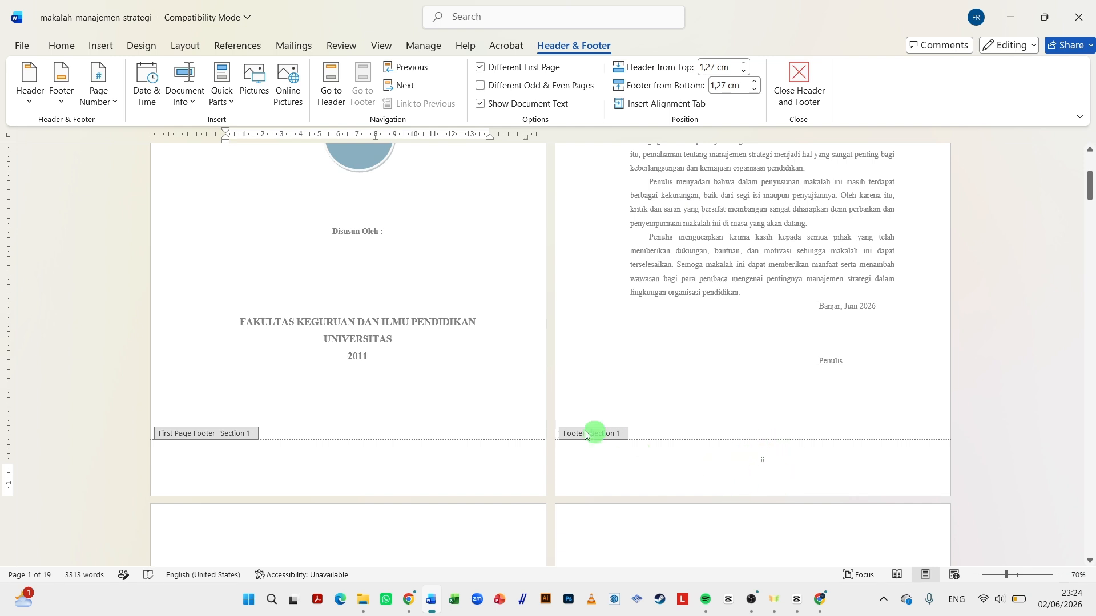
Step: Try to start the first section's page numbering at 0, and return to the cover page's body text
click(108, 96)
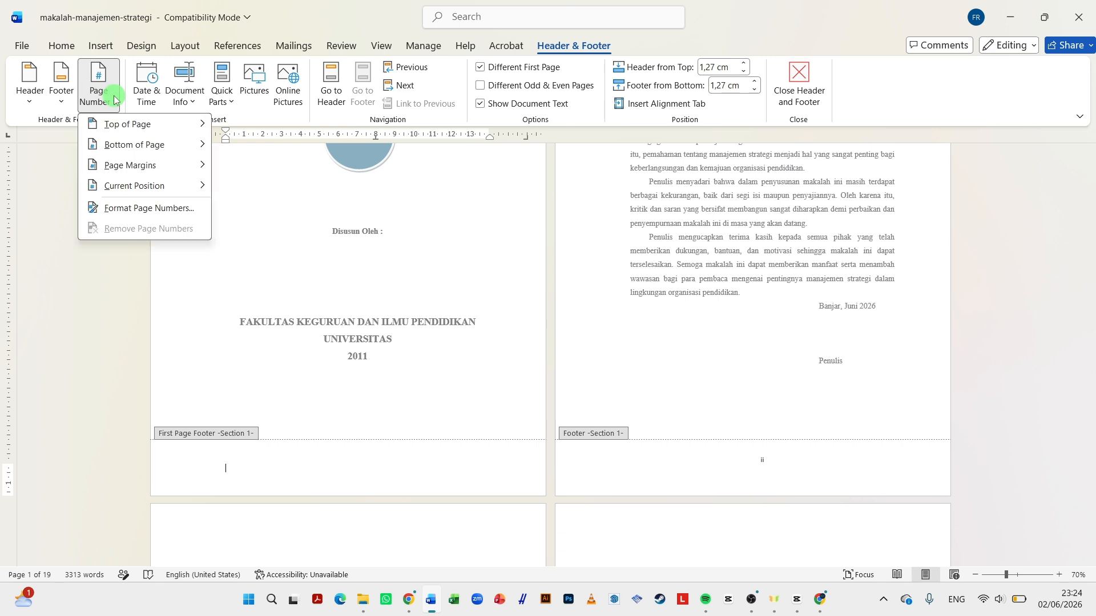
click(147, 212)
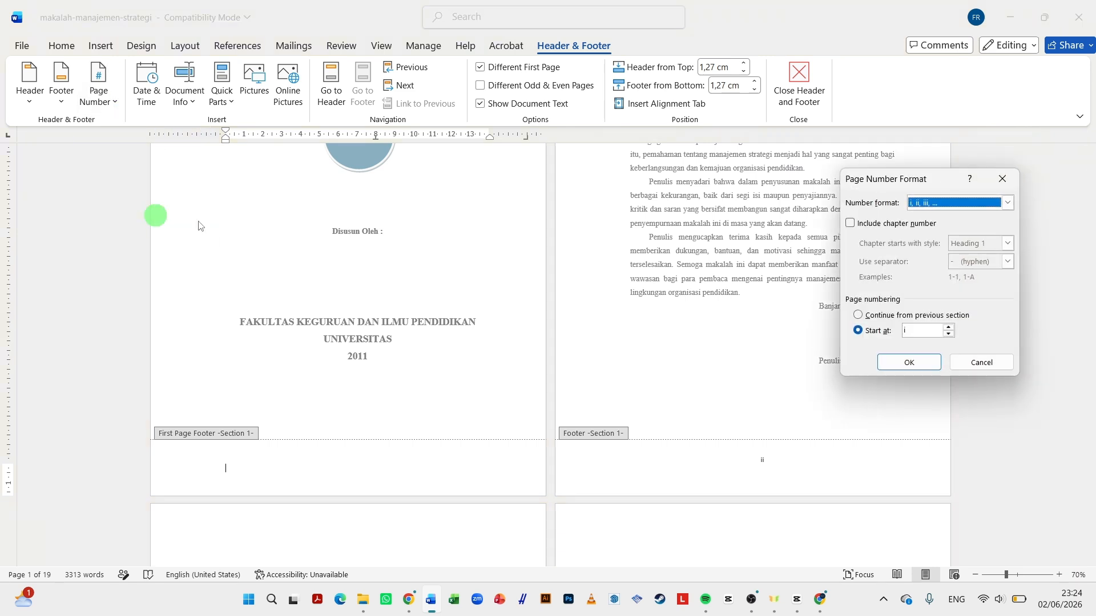
click(909, 330)
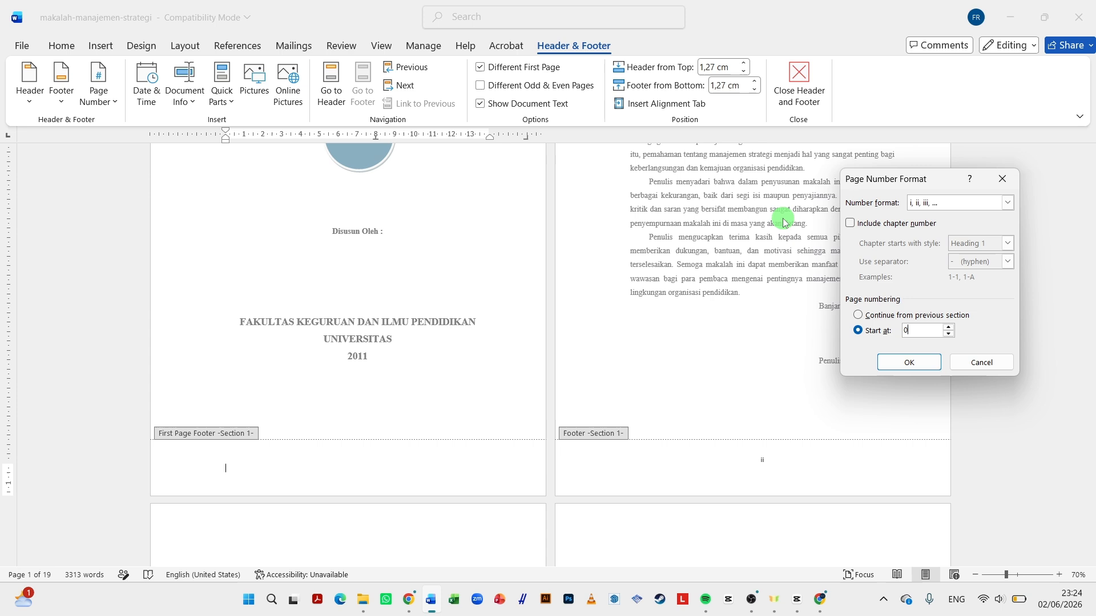
click(927, 363)
click(1018, 311)
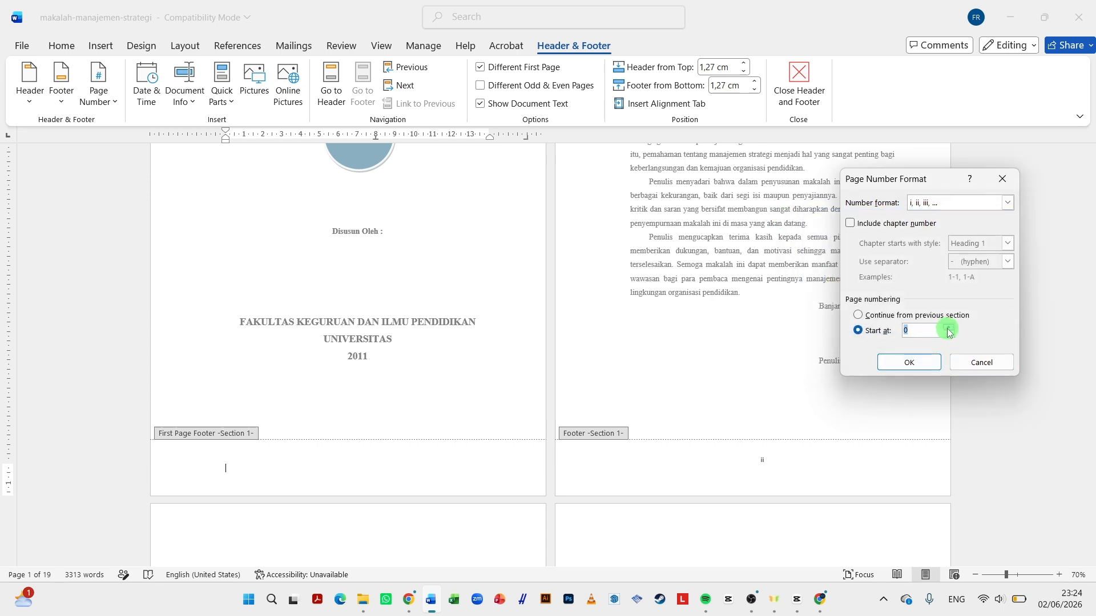
click(916, 363)
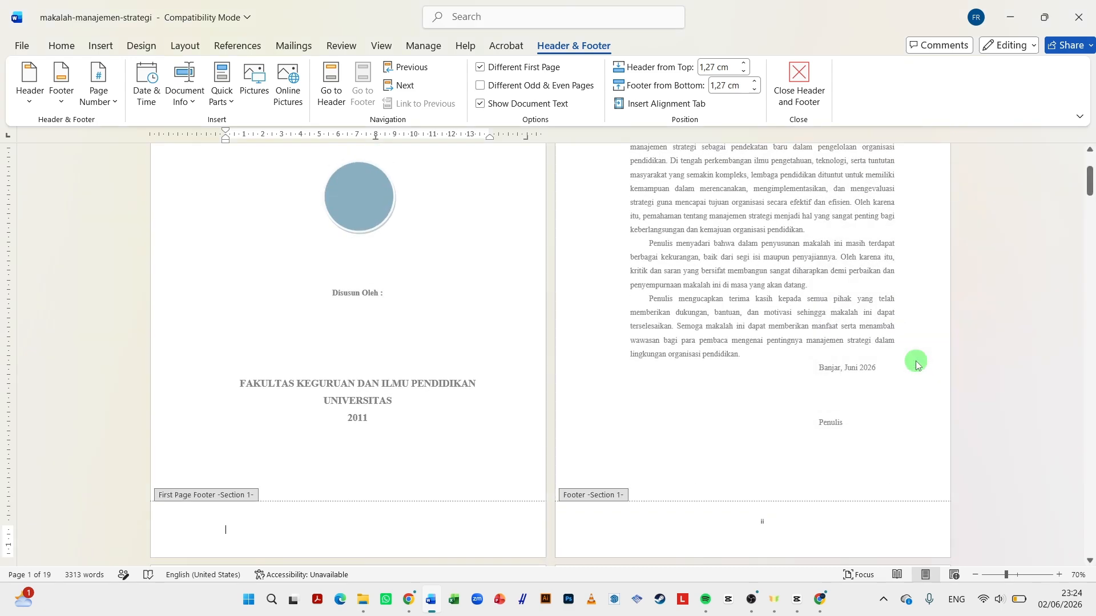
scroll(649, 448, down, 3)
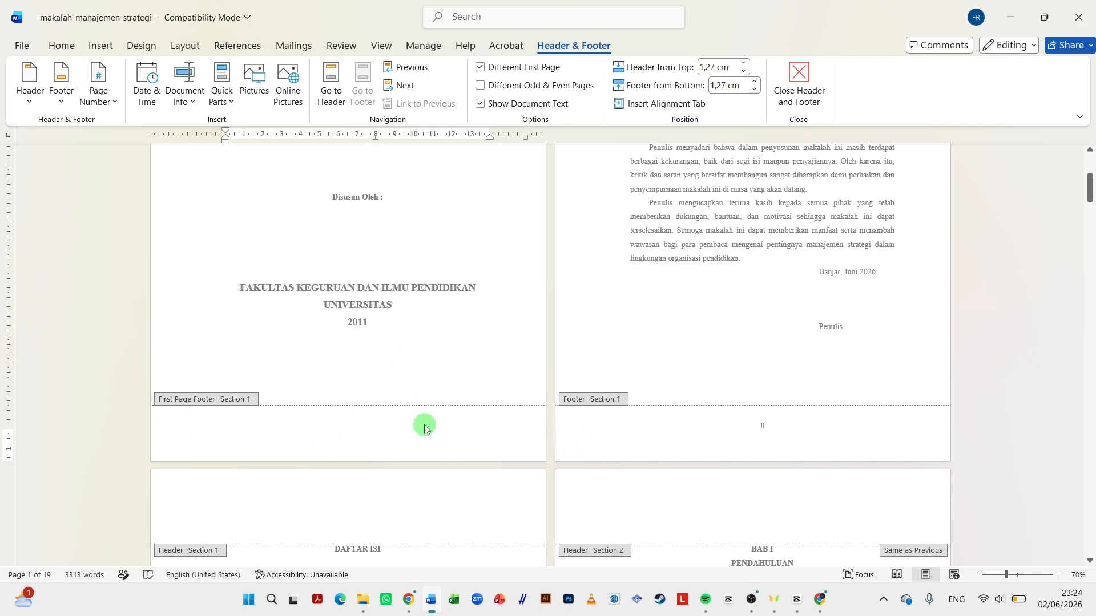
double_click(340, 280)
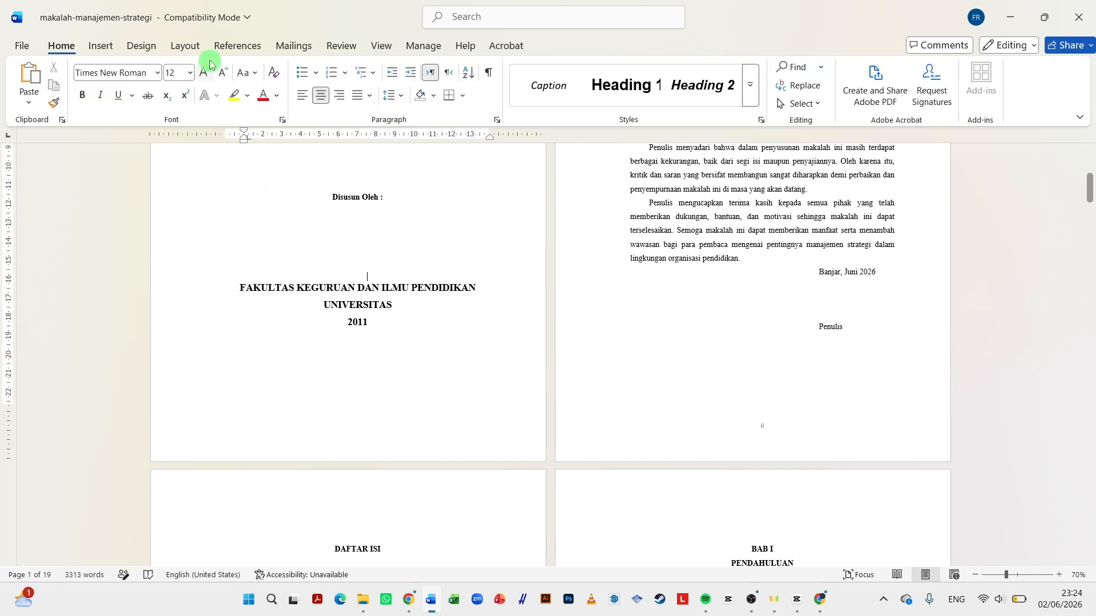
click(186, 46)
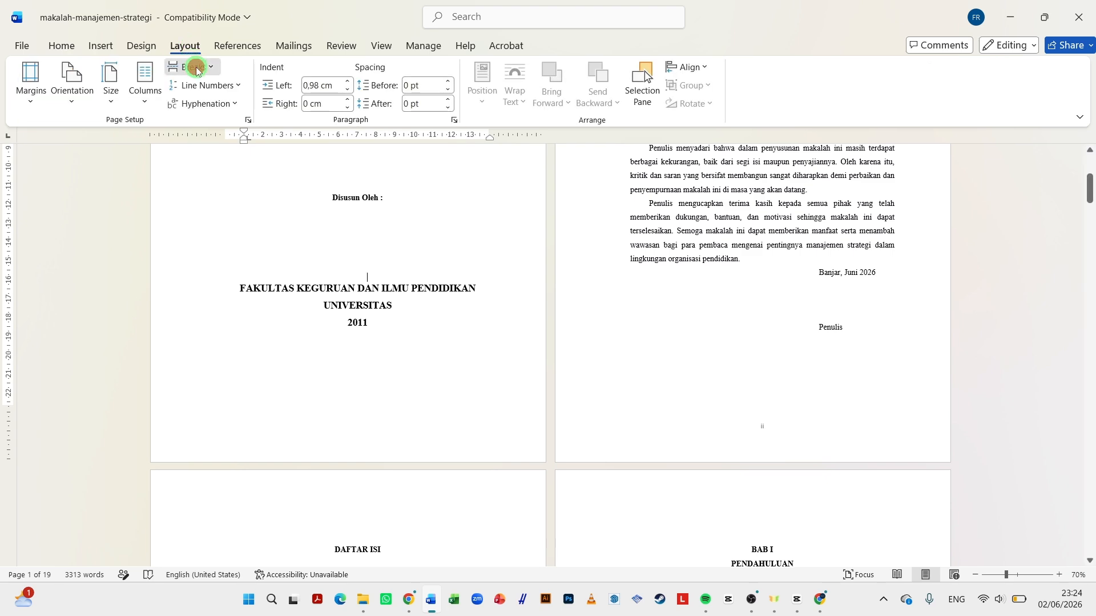
click(196, 70)
click(457, 294)
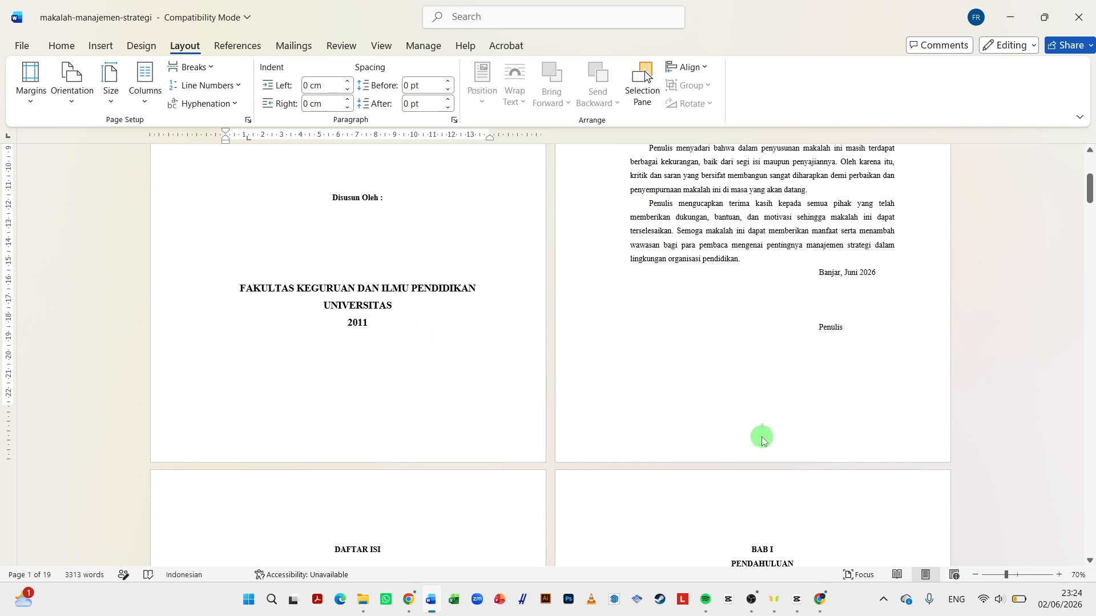
Step: Open the KATA PENGANTAR page's footer and examine the section labels on this page and the cover
click(763, 434)
double_click(761, 434)
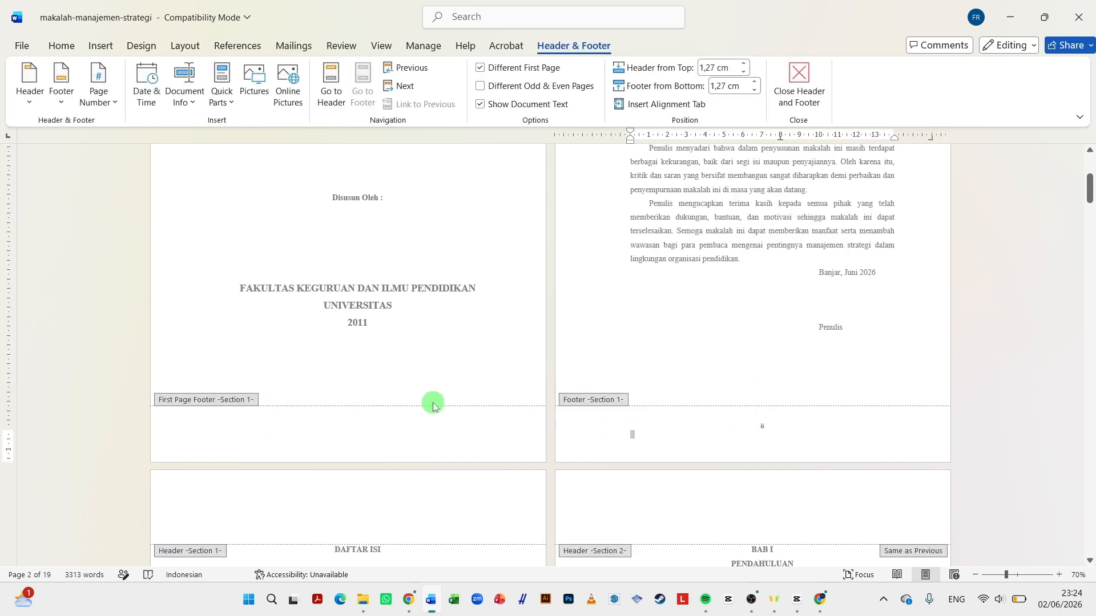
scroll(432, 401, up, 3)
scroll(511, 449, up, 2)
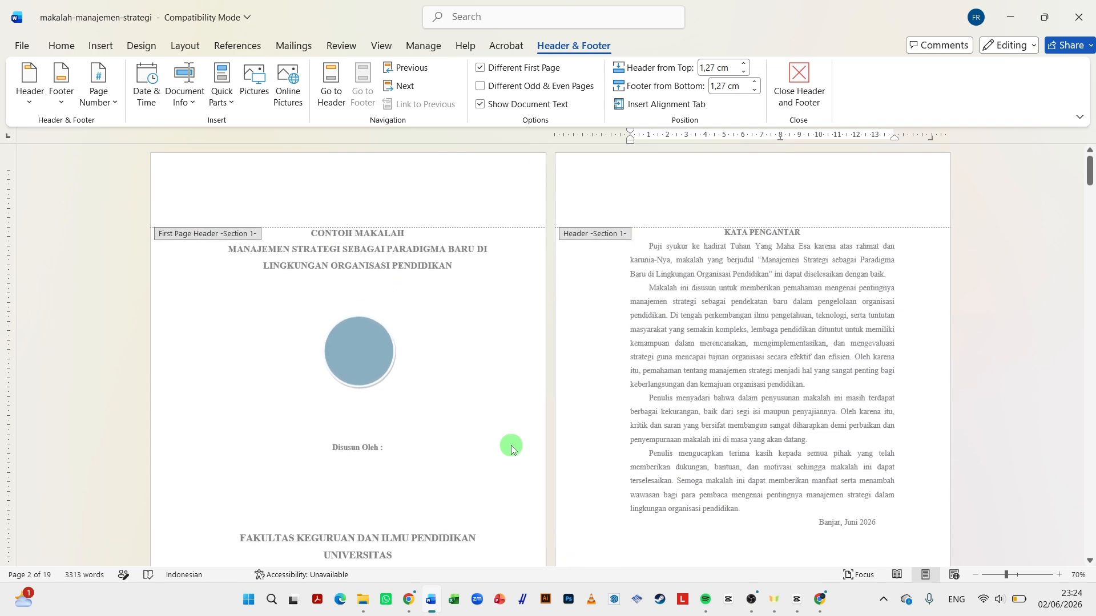
scroll(511, 446, down, 2)
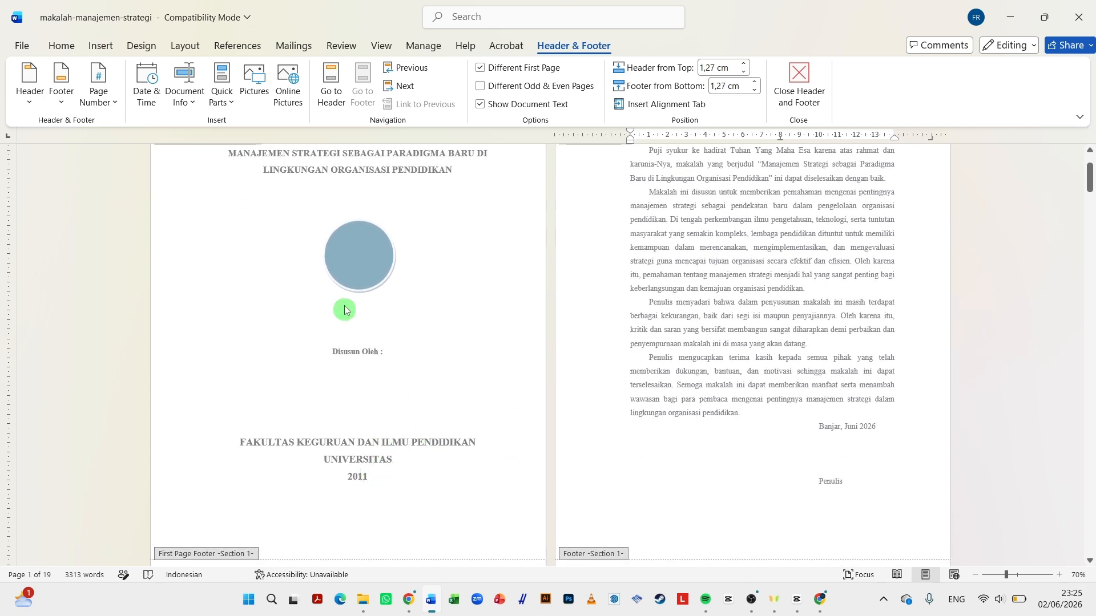
scroll(409, 437, up, 1)
scroll(406, 431, down, 2)
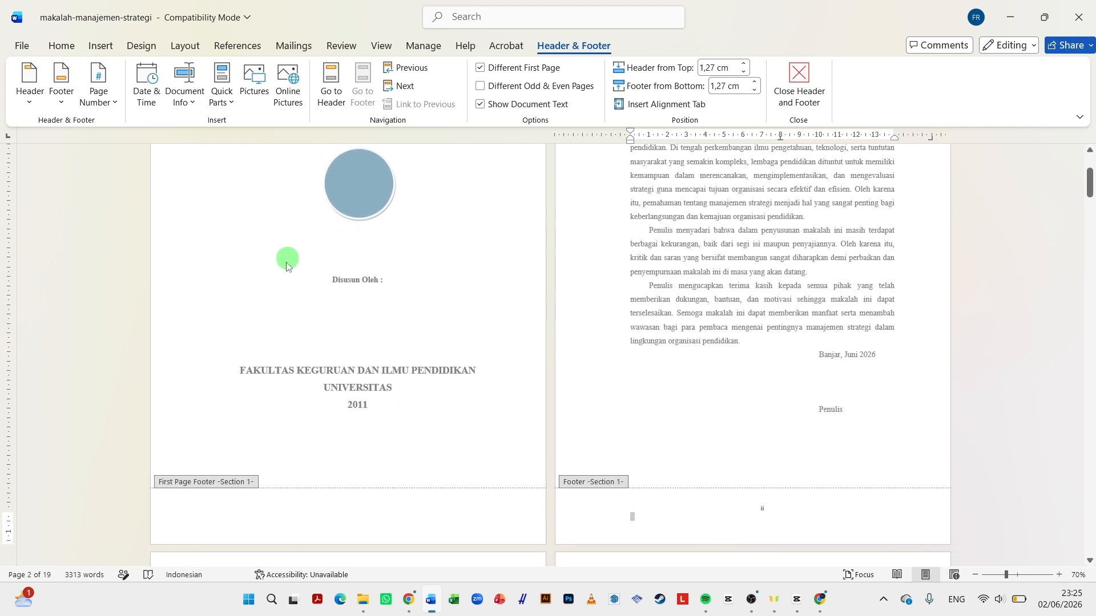
scroll(621, 379, up, 3)
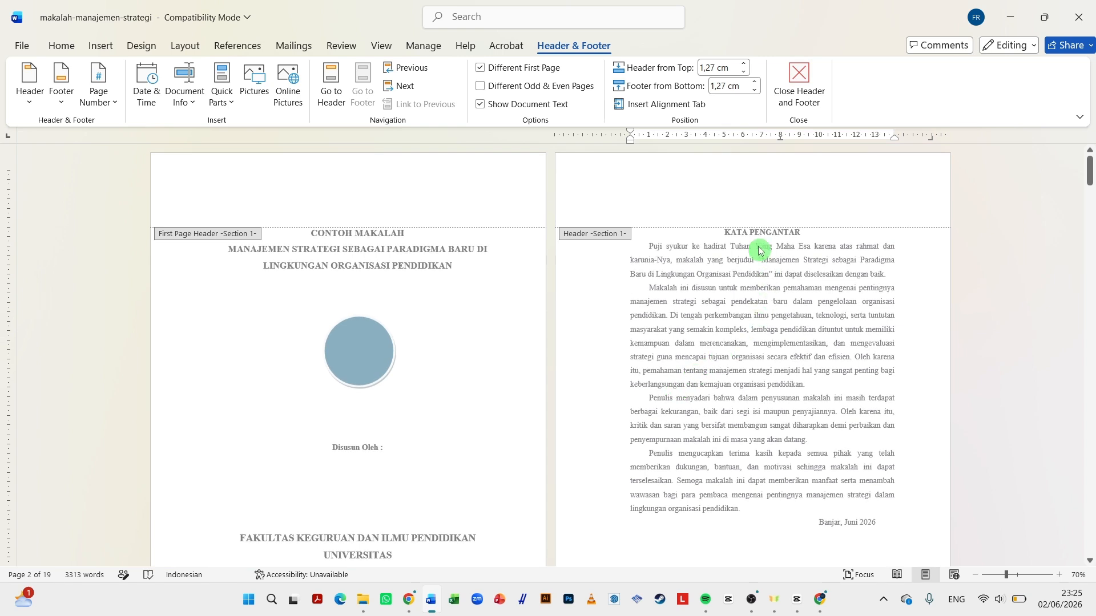
scroll(528, 368, down, 3)
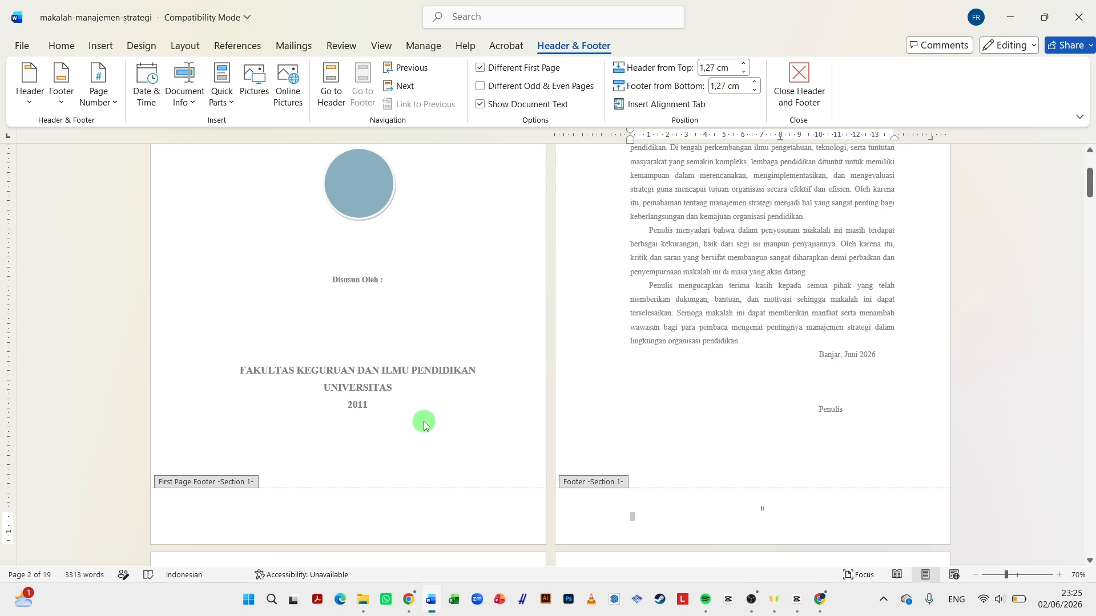
Step: Leave footer editing and insert a Next Page section break after the year 2011 at the end of the cover page
double_click(476, 434)
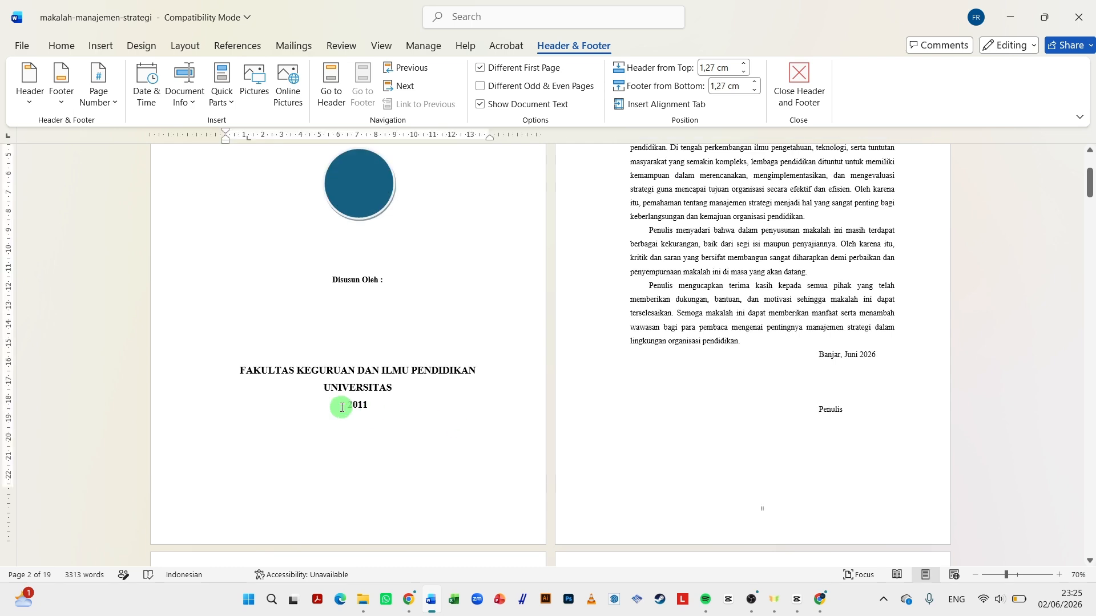
click(374, 411)
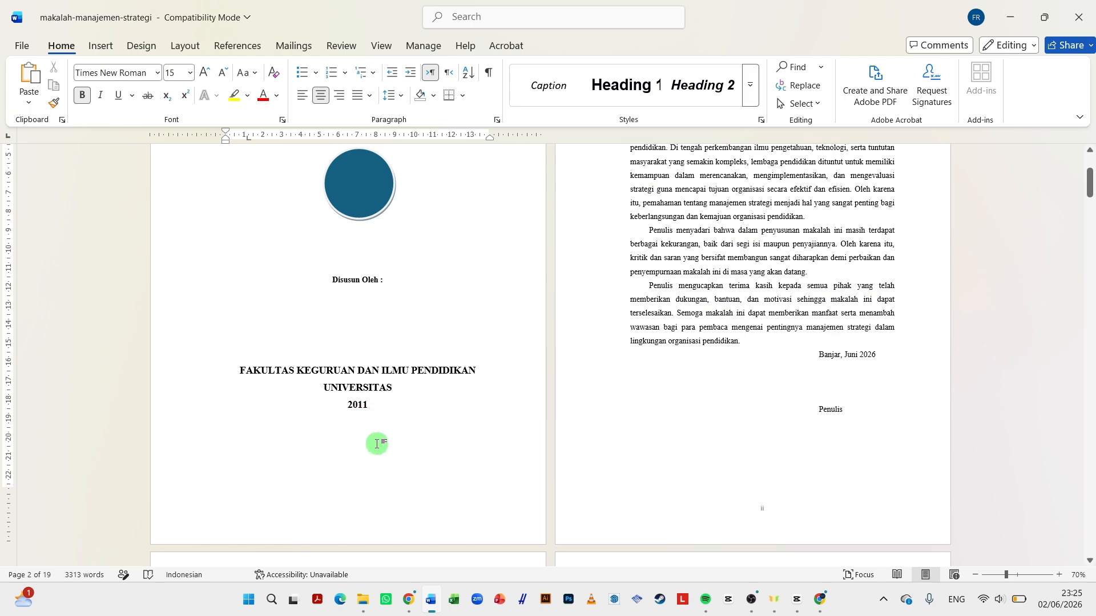
click(173, 45)
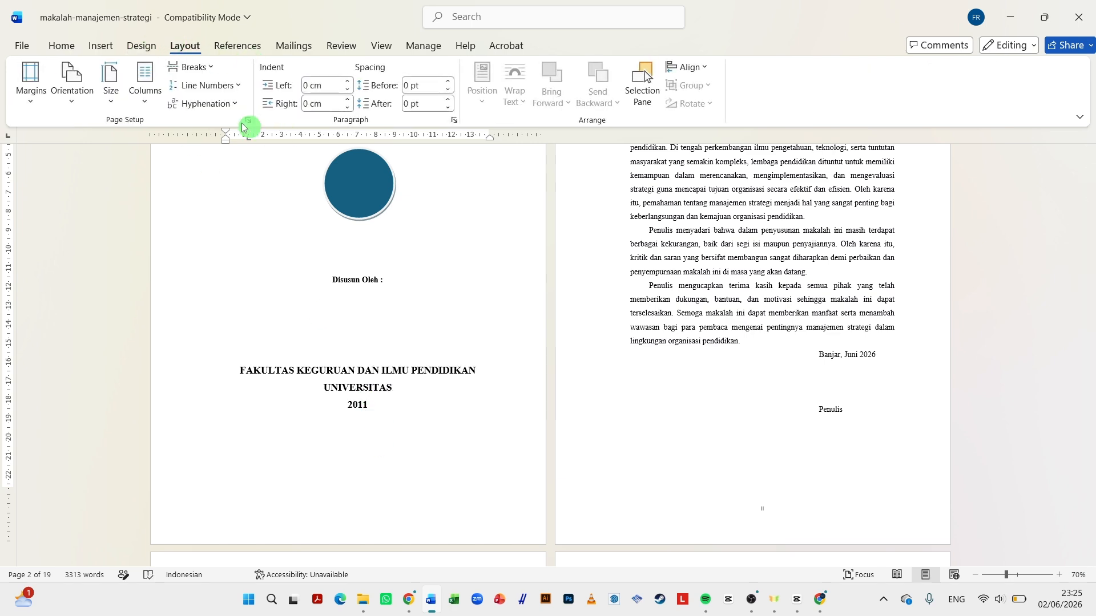
click(197, 68)
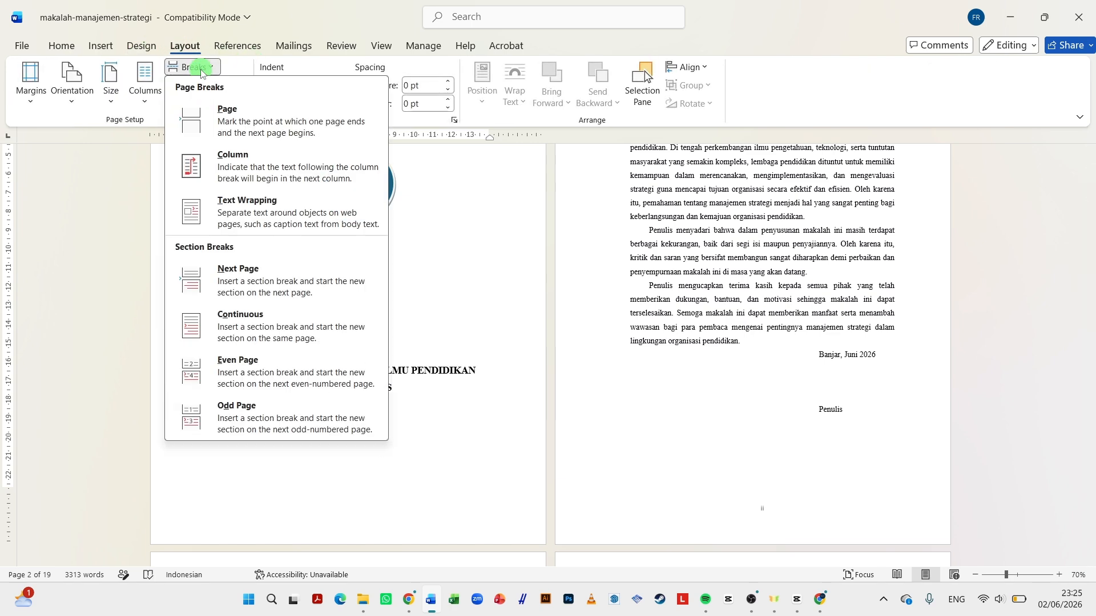
click(211, 277)
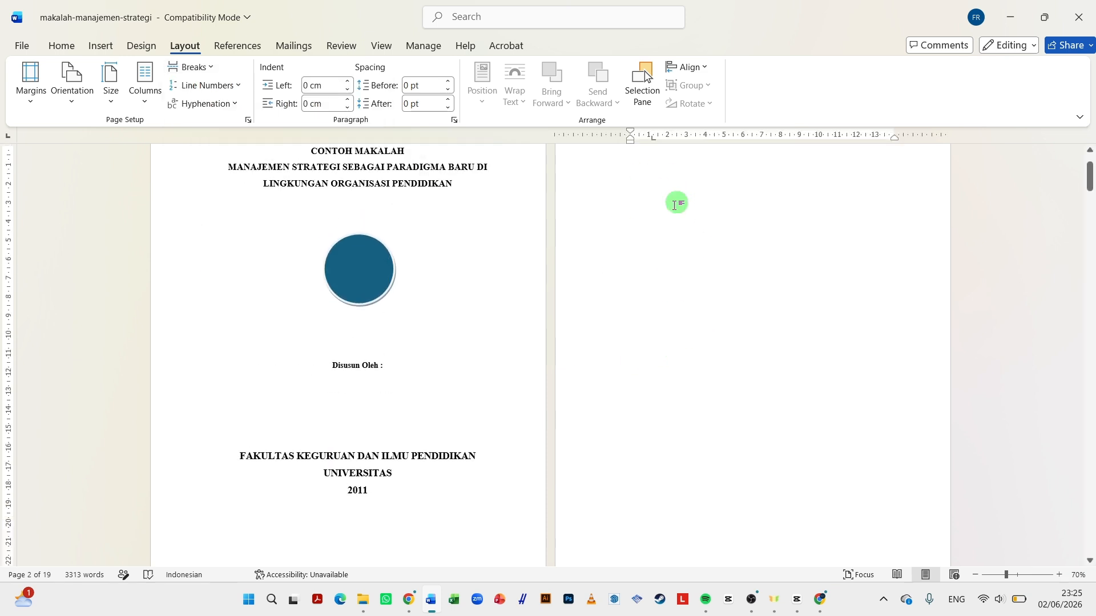
Step: Review the pages following the cover and remove the section break after the year 2011
scroll(682, 210, down, 5)
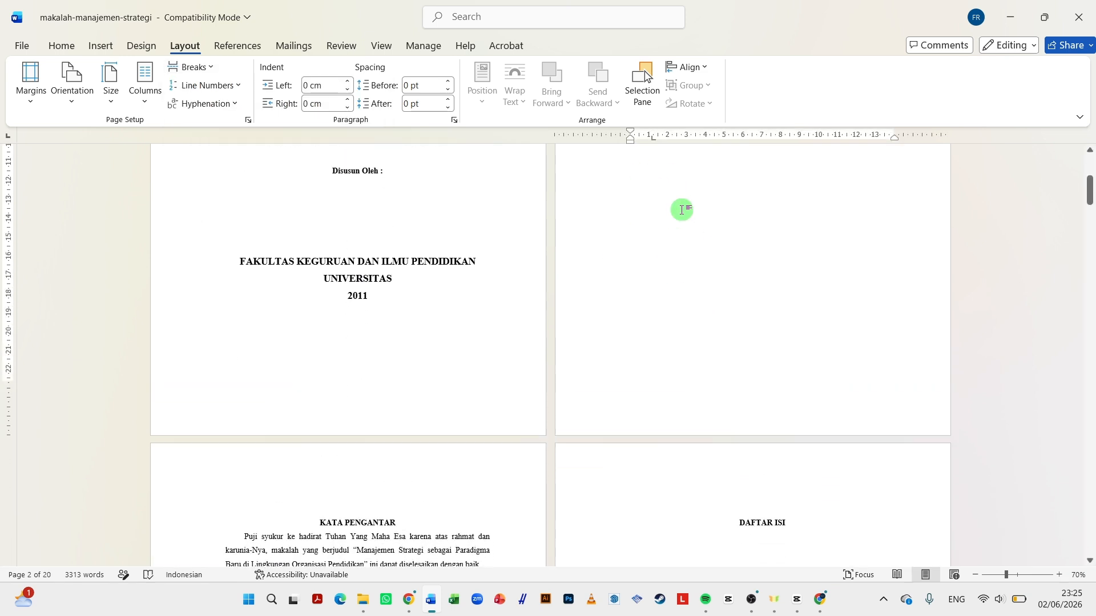
scroll(680, 212, up, 3)
scroll(379, 313, down, 2)
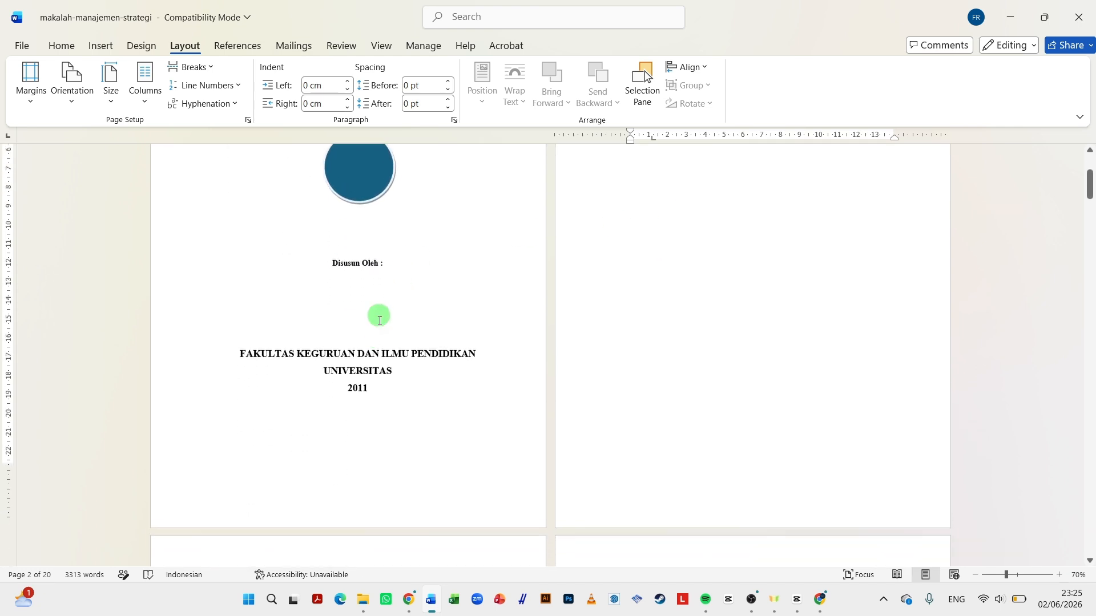
click(375, 382)
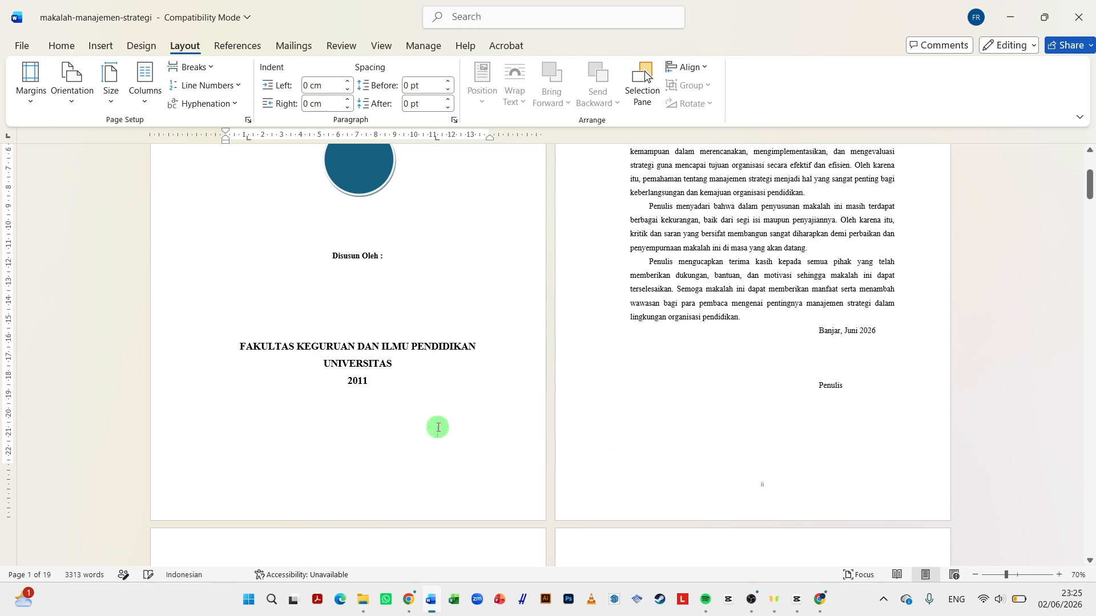
Step: Open the cover page's footer, check the section labels on both visible pages, and return to the body text
double_click(525, 471)
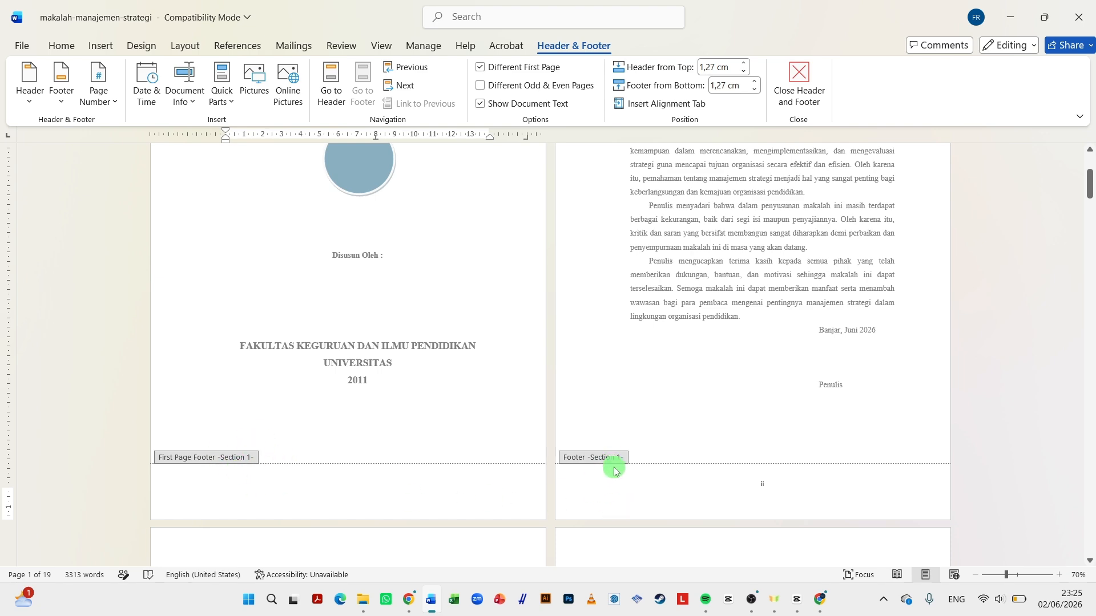
double_click(405, 398)
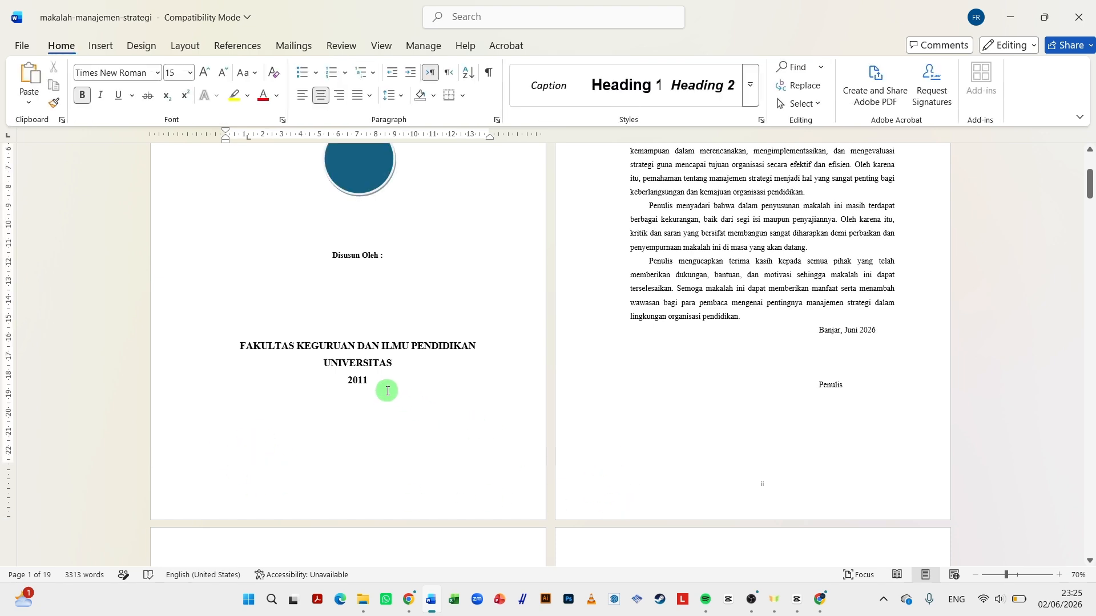
scroll(507, 387, up, 3)
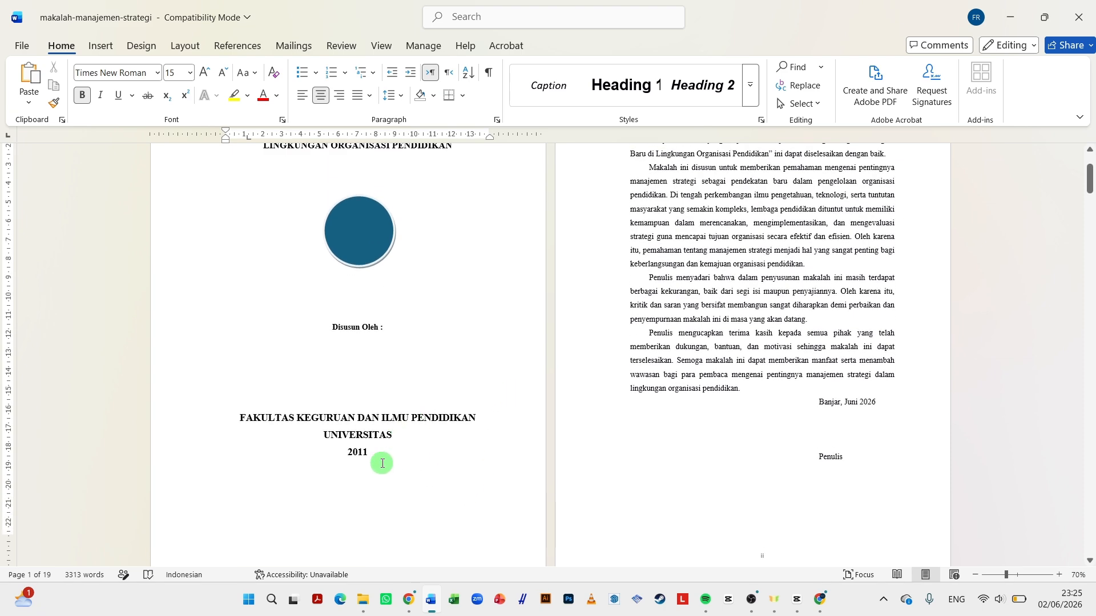
Step: Insert a Next Page section break directly after the year 2011 on the cover page
click(382, 454)
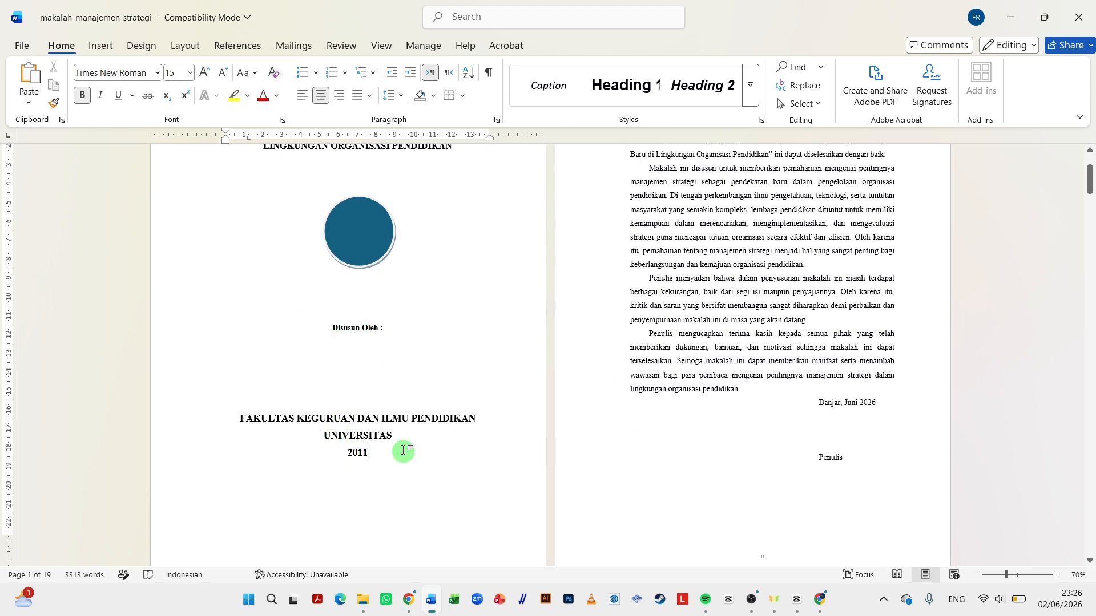
scroll(551, 434, down, 1)
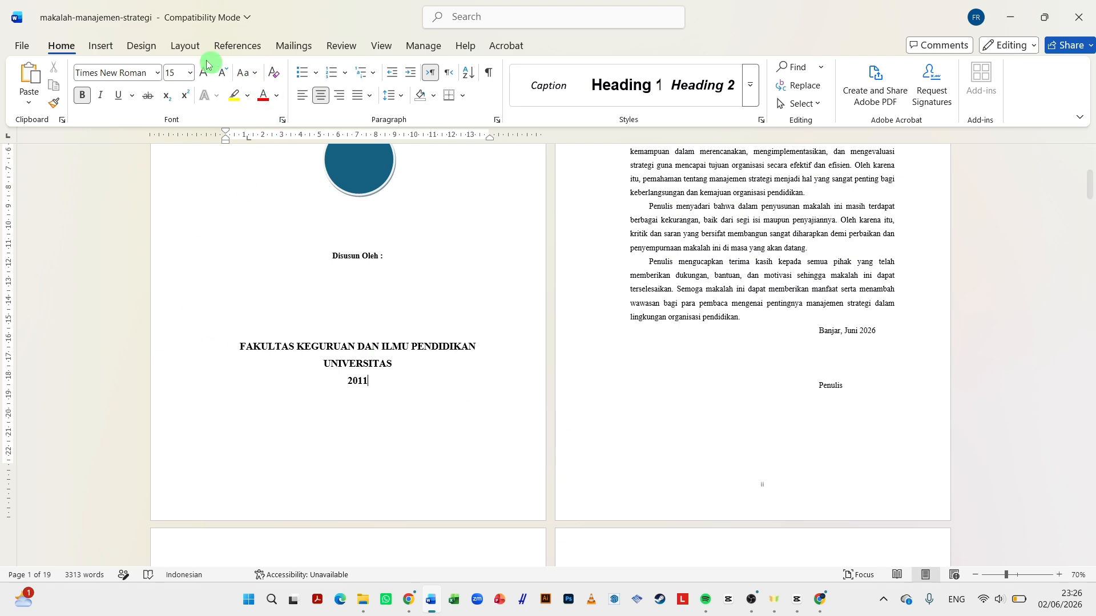
click(183, 54)
click(185, 72)
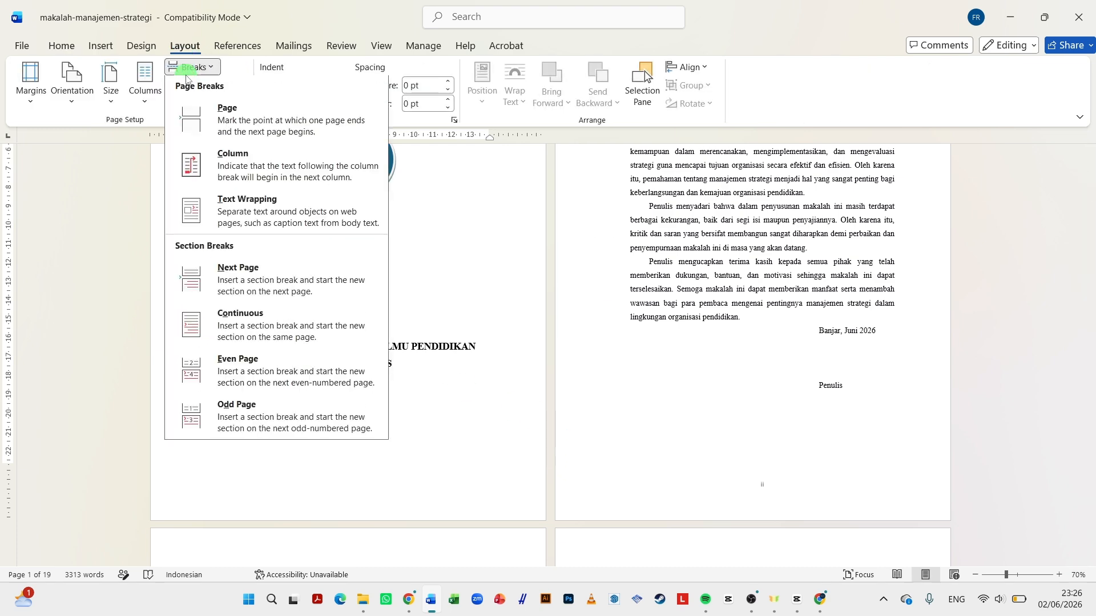
click(256, 280)
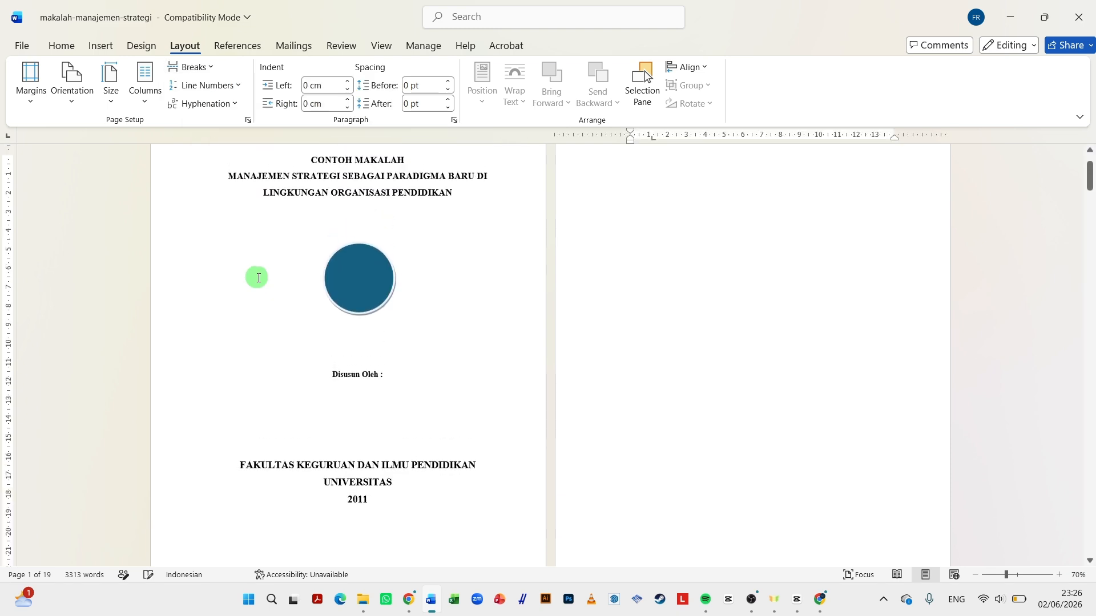
Step: Switch to header and footer editing and examine the section labels from the cover through the DAFTAR ISI page
scroll(500, 338, down, 5)
scroll(501, 341, down, 5)
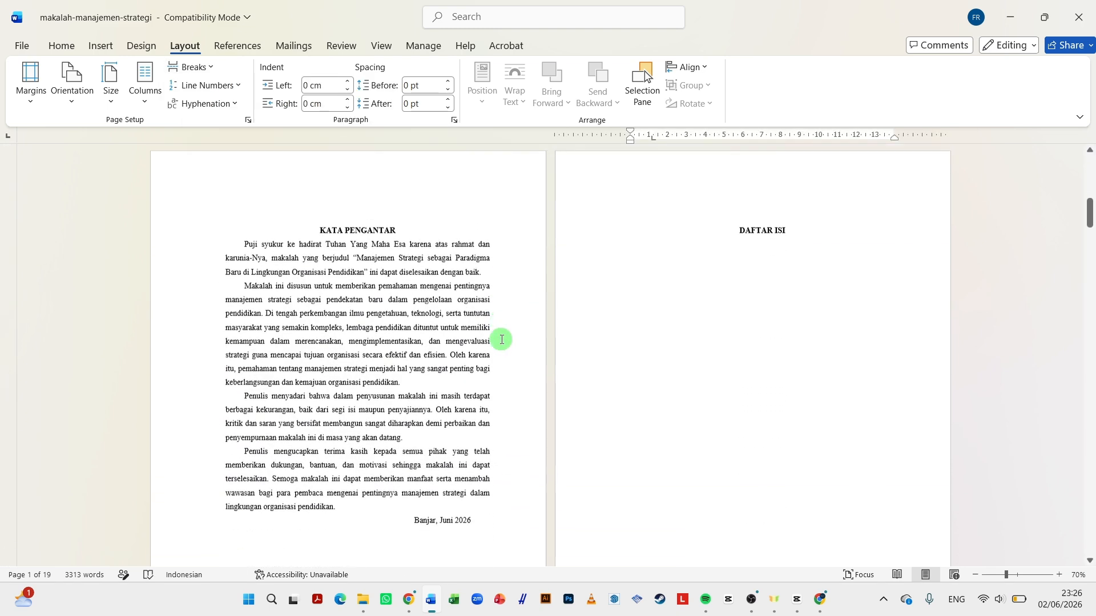
scroll(501, 340, up, 6)
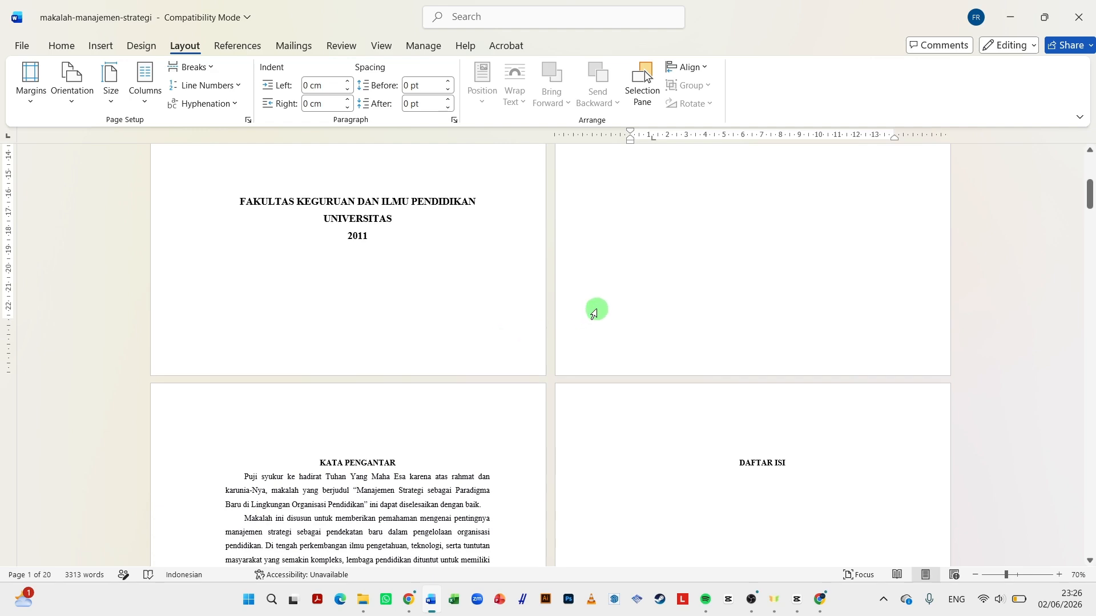
scroll(411, 394, down, 1)
scroll(298, 434, down, 1)
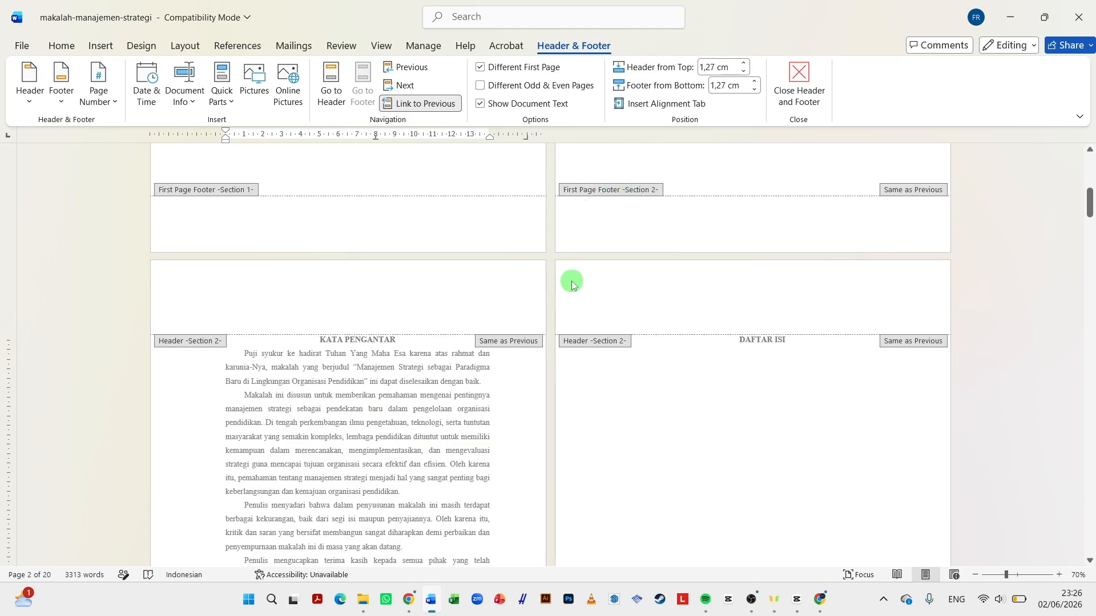
scroll(707, 290, up, 1)
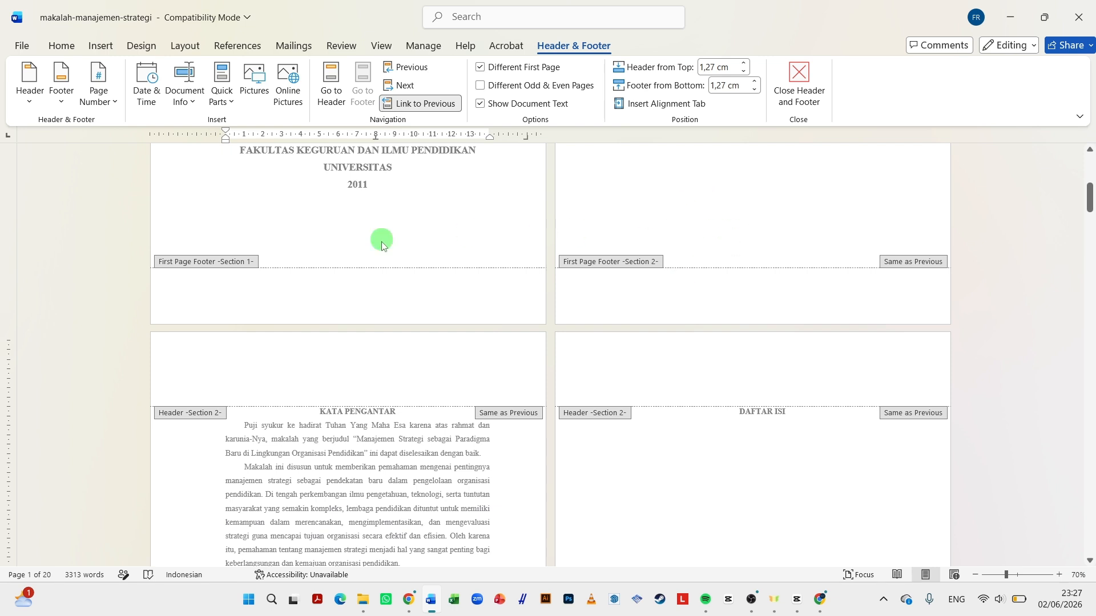
Step: Leave footer editing, left-align the KATA PENGANTAR heading, and delete the blank page in front of it
double_click(323, 418)
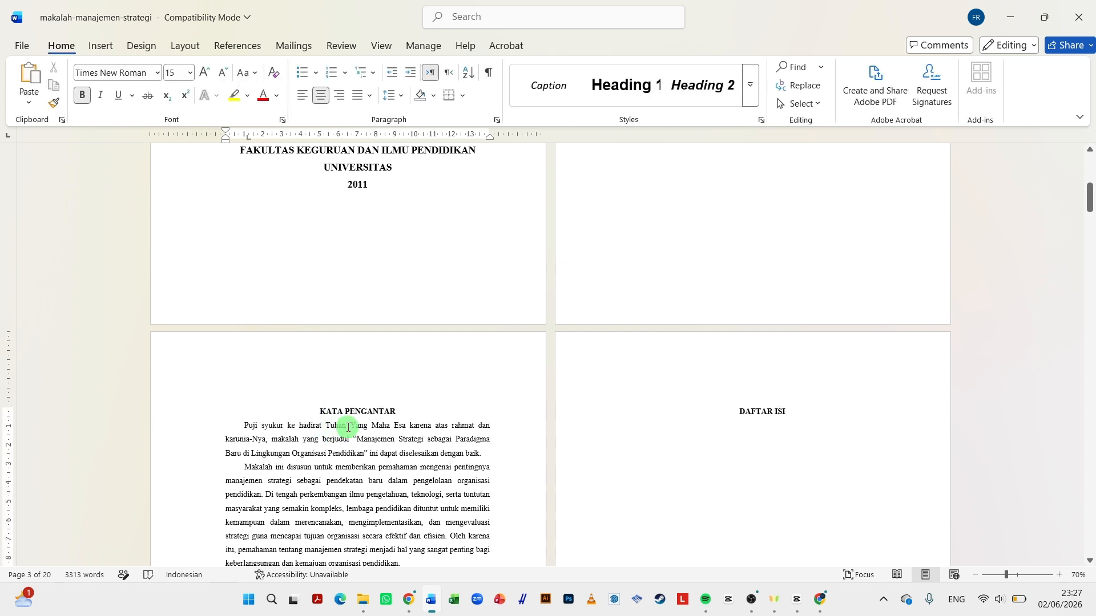
key(ctrl+l)
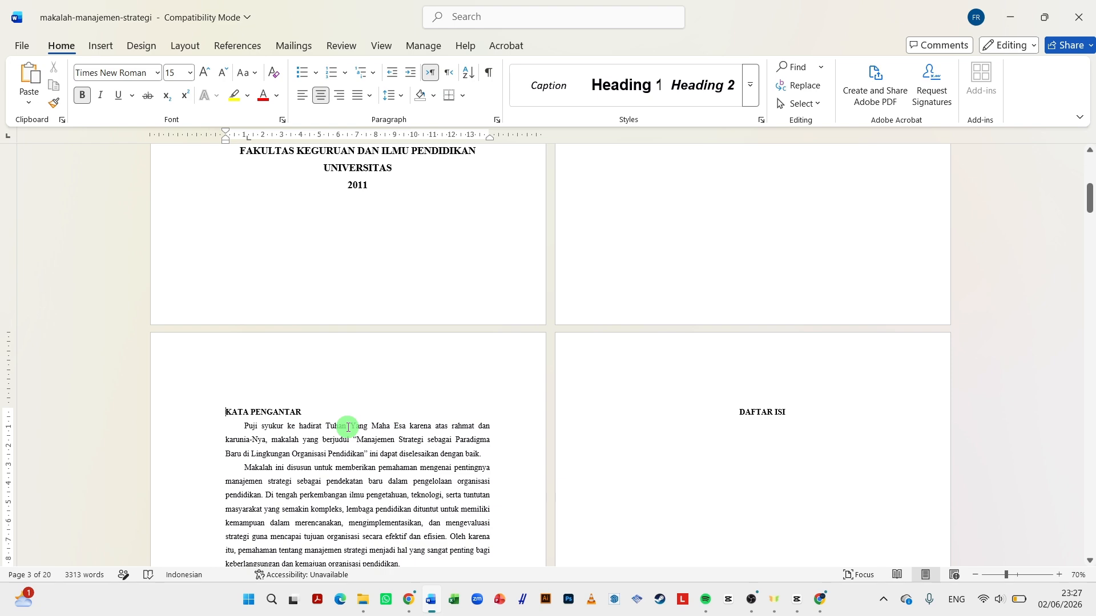
key(BackSpace)
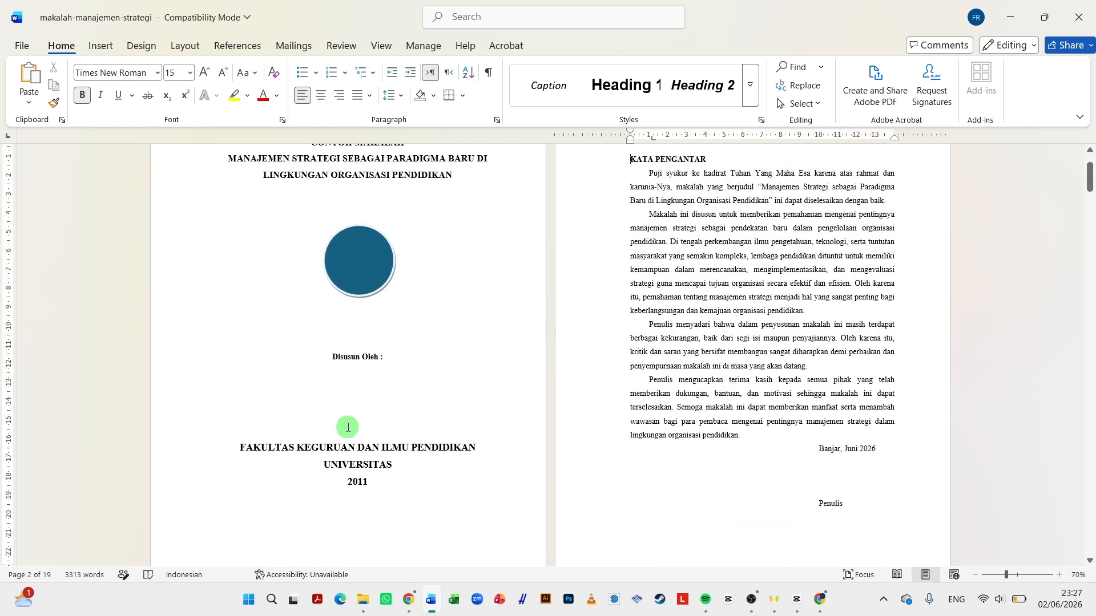
Step: Open the KATA PENGANTAR page's footer and undo the removal of the blank page
scroll(550, 472, down, 3)
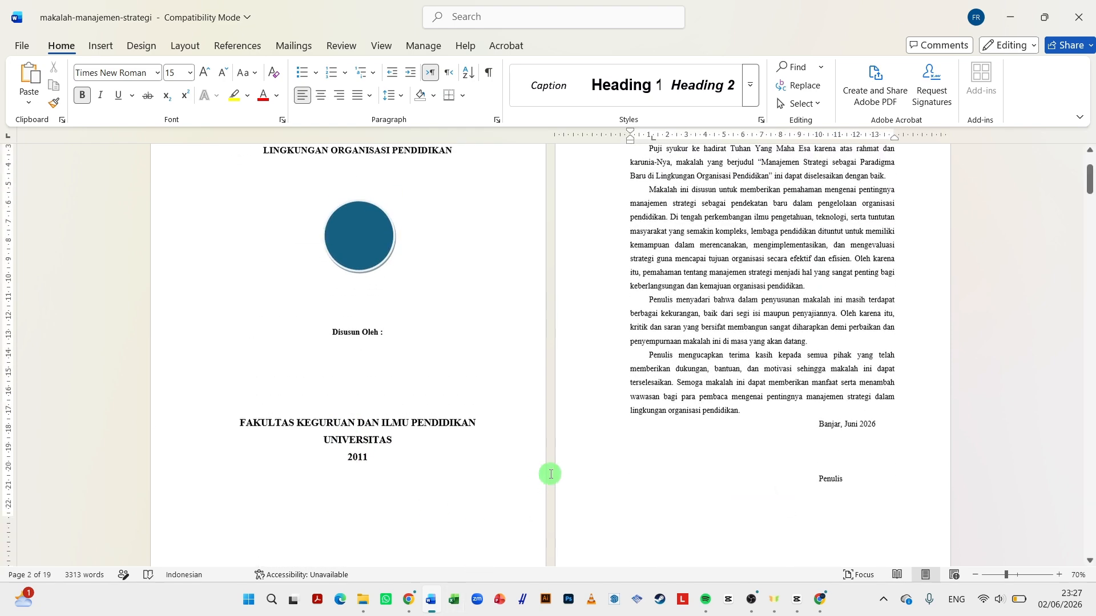
double_click(655, 531)
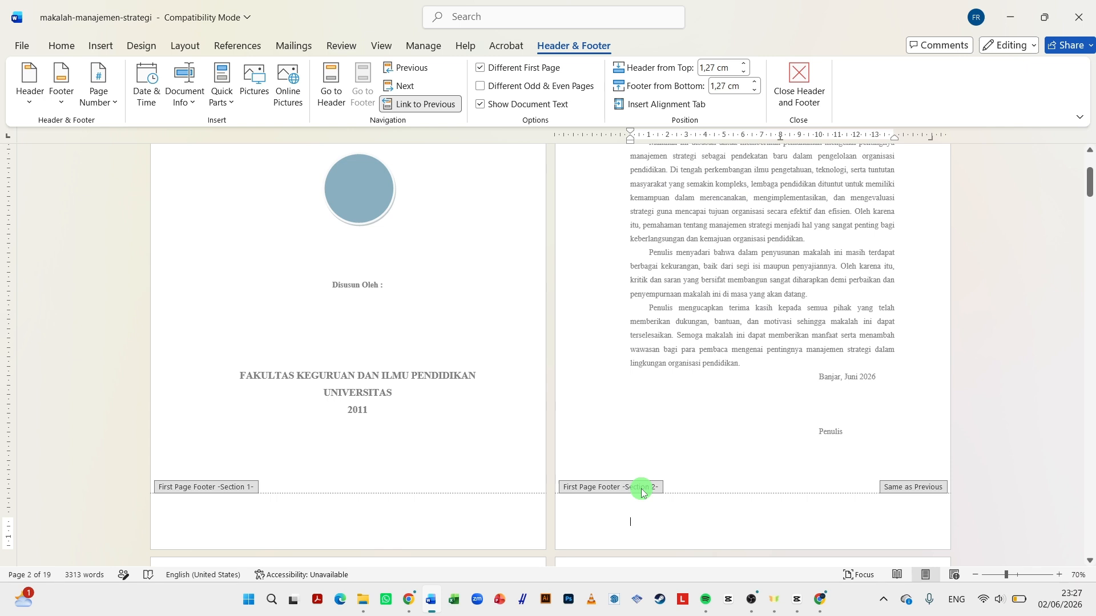
scroll(641, 480, down, 2)
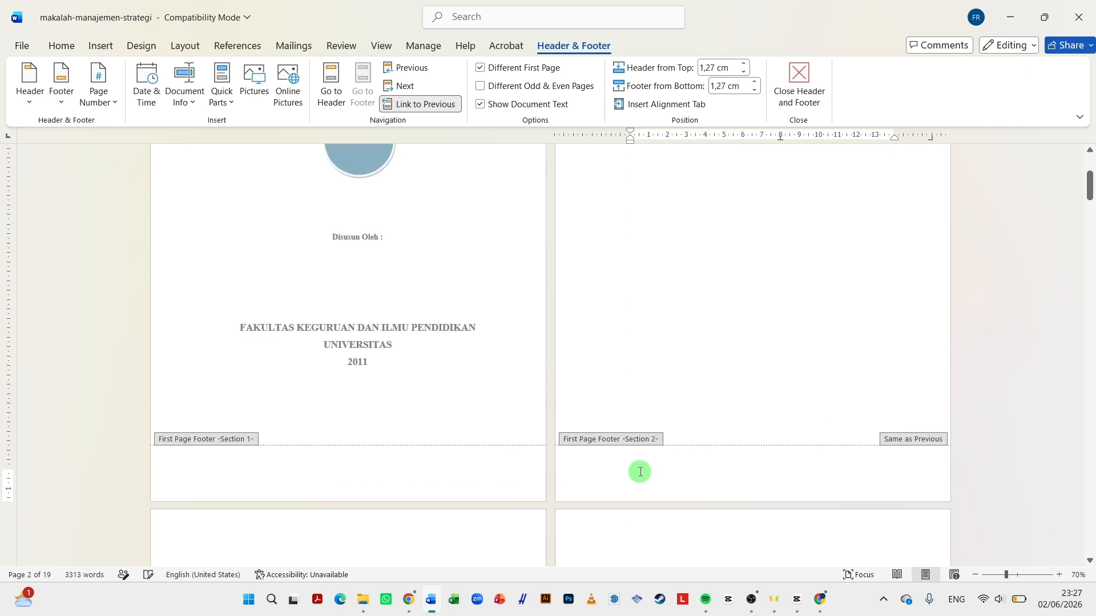
Step: Compare the section labels on the cover, the blank page, KATA PENGANTAR and DAFTAR ISI
scroll(514, 462, down, 5)
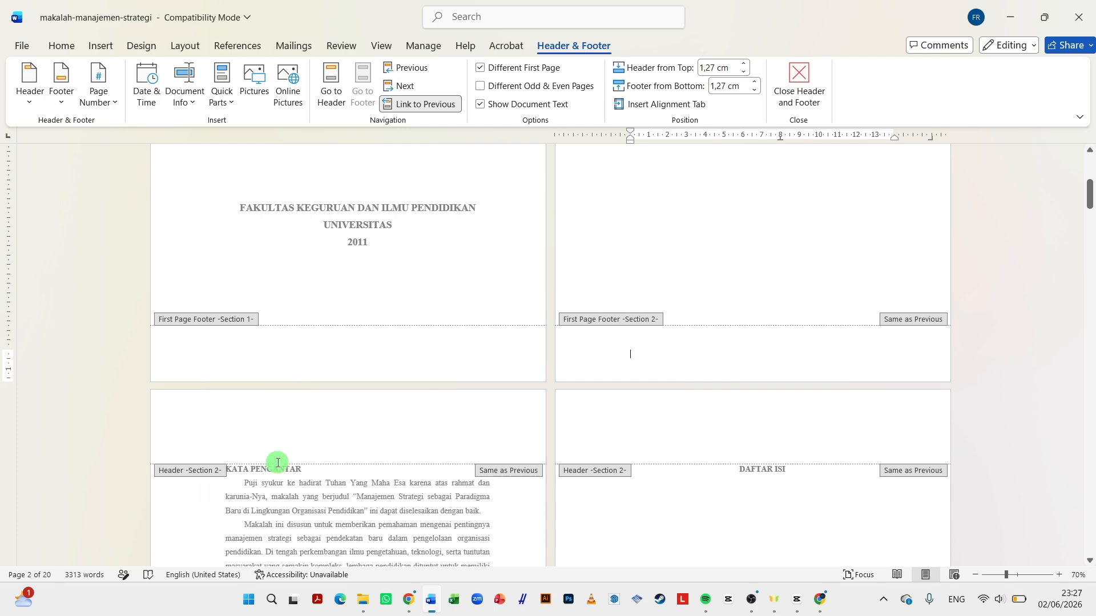
scroll(342, 440, down, 4)
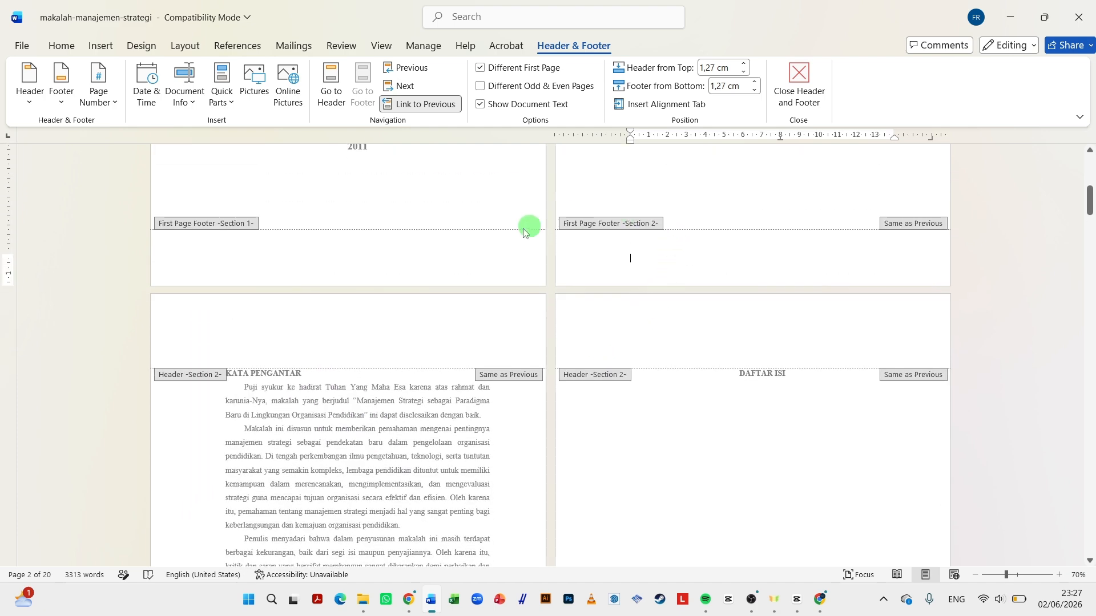
scroll(518, 372, up, 6)
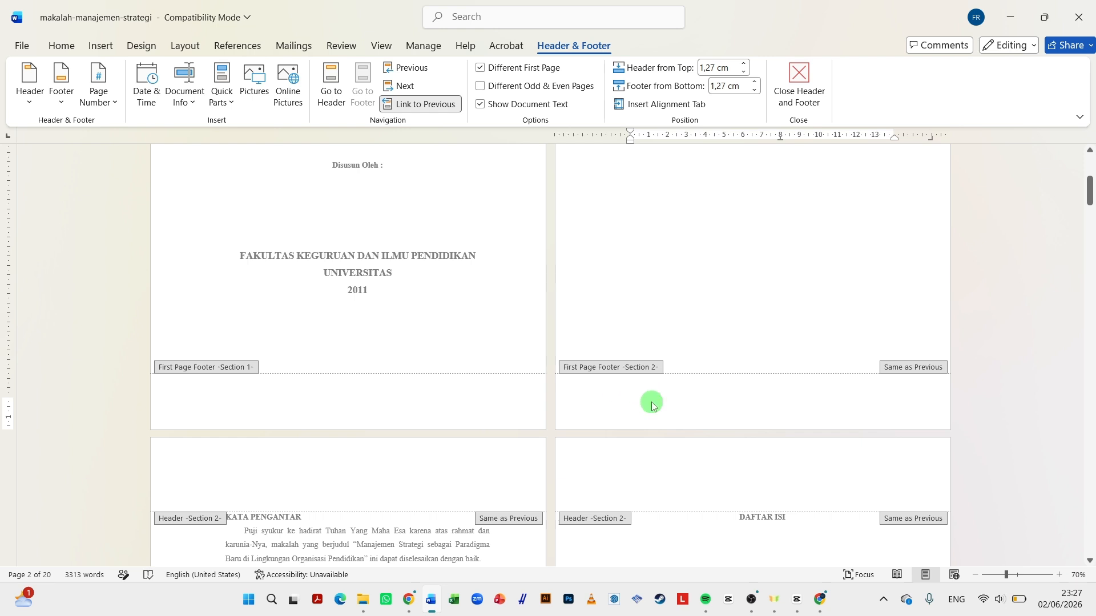
scroll(651, 400, up, 1)
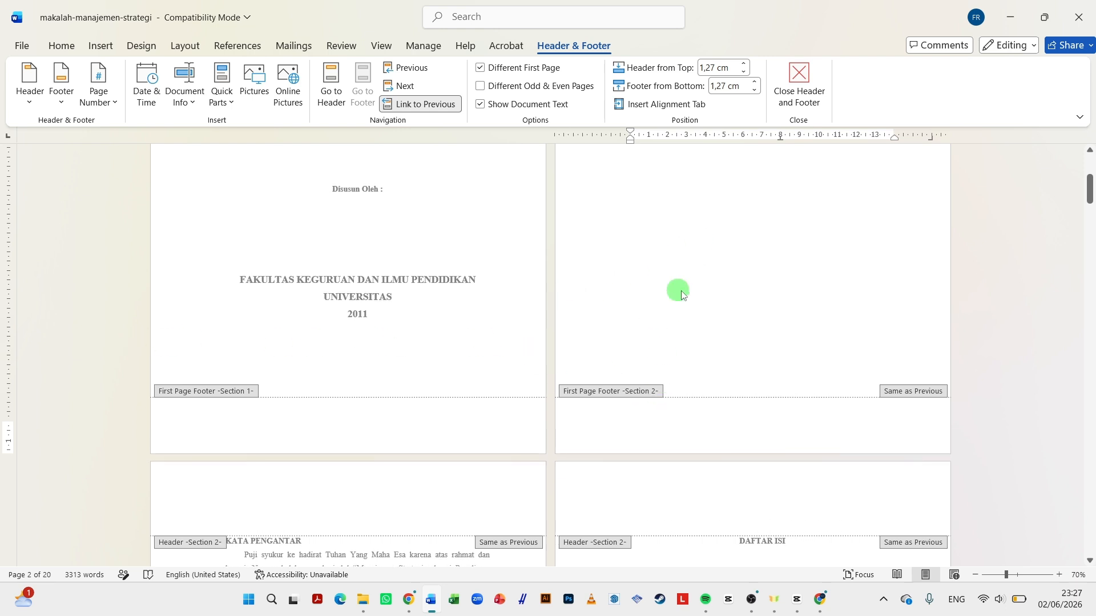
scroll(620, 354, down, 8)
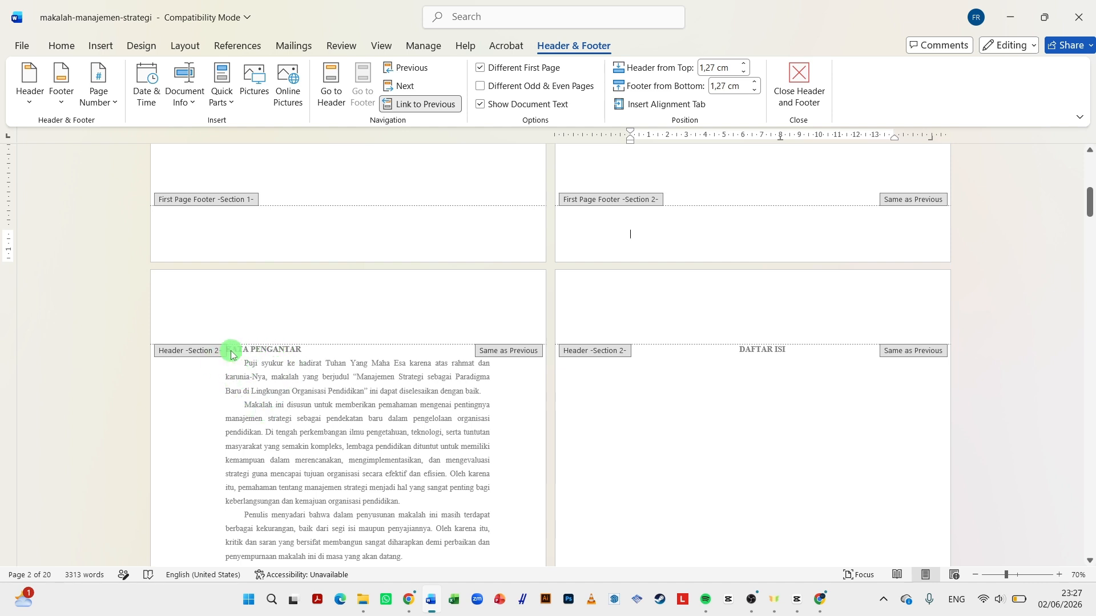
scroll(604, 314, up, 8)
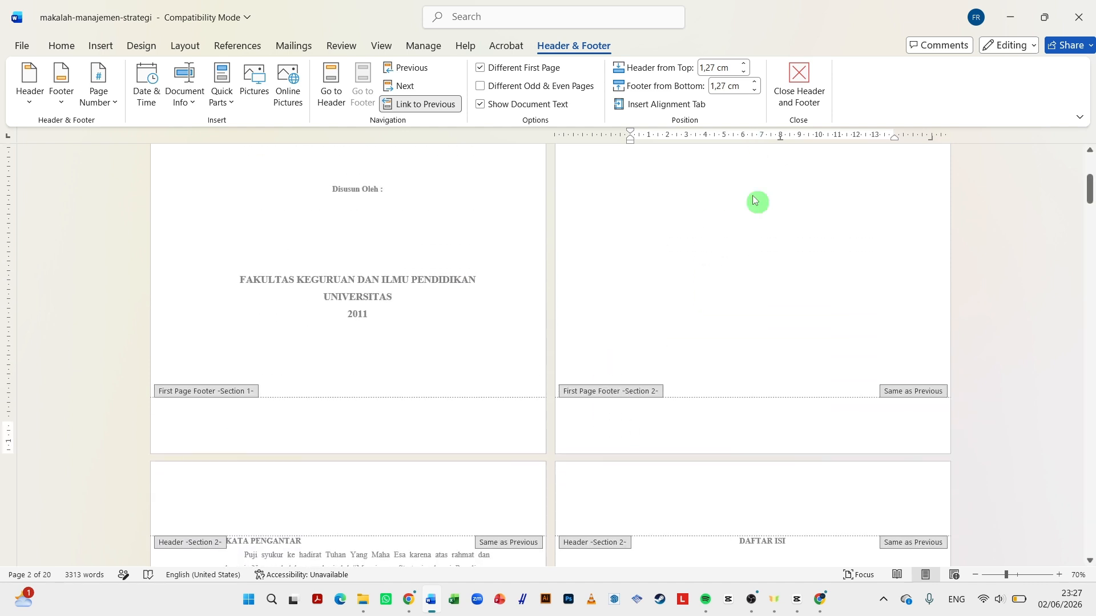
scroll(727, 264, up, 7)
scroll(662, 291, down, 3)
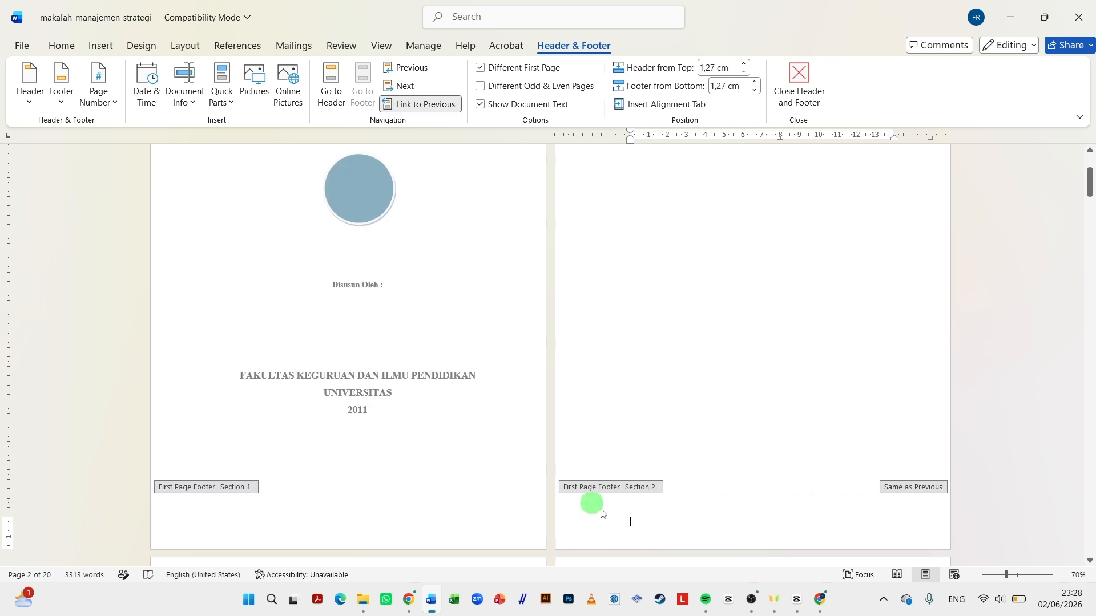
Step: Remove the section break after 2011, check the KATA PENGANTAR footer's section label, and return to the cover's body text
double_click(372, 422)
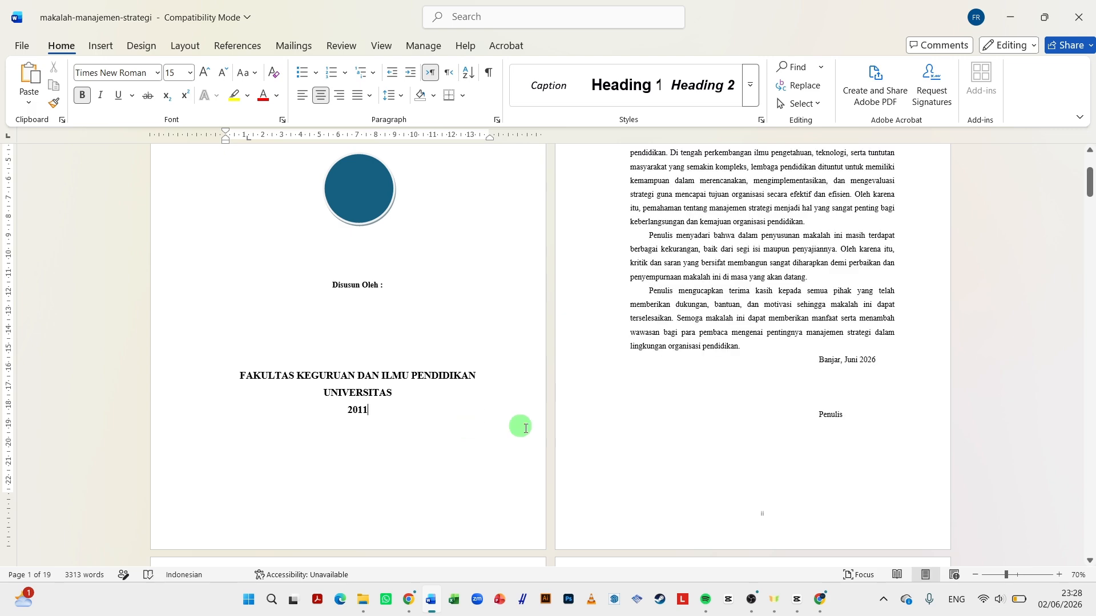
click(722, 489)
double_click(710, 506)
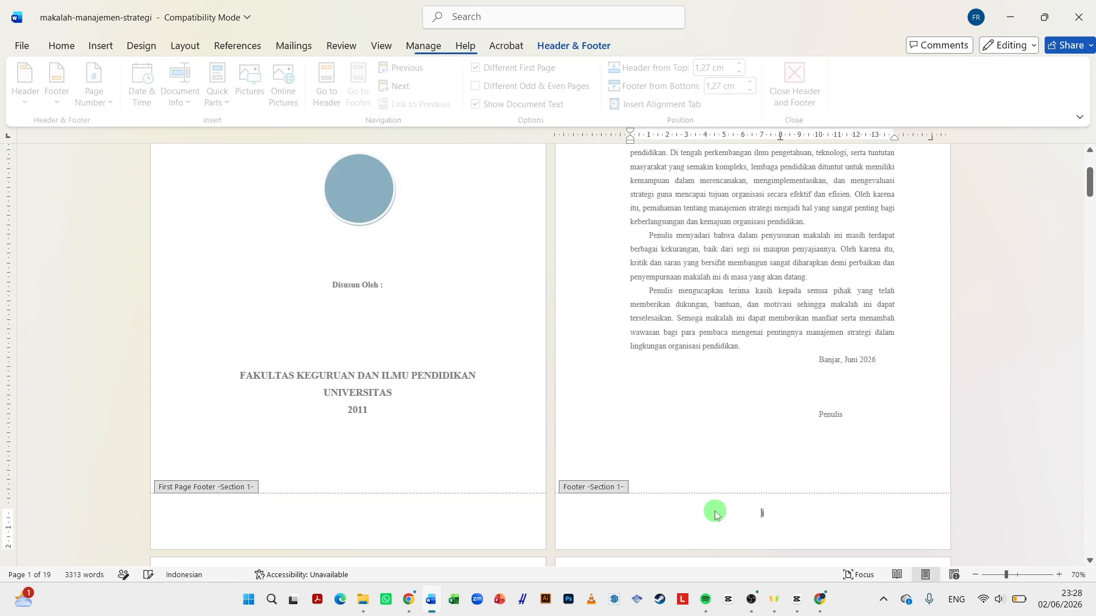
double_click(509, 451)
click(491, 435)
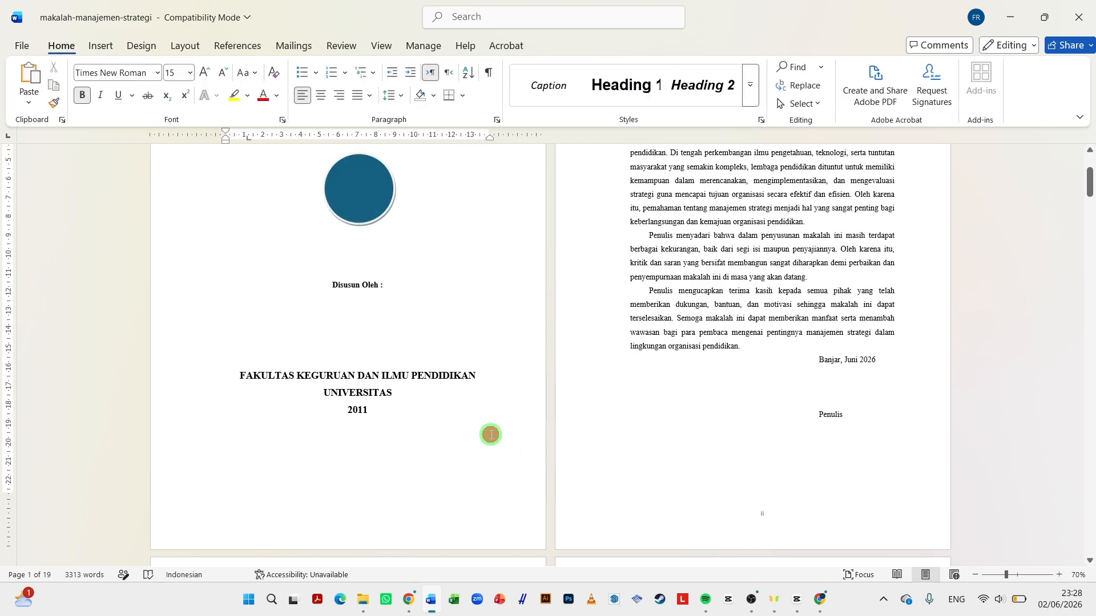
Step: Restore the section break after the cover page and open the blank second page's footer to check its section label
key(BackSpace)
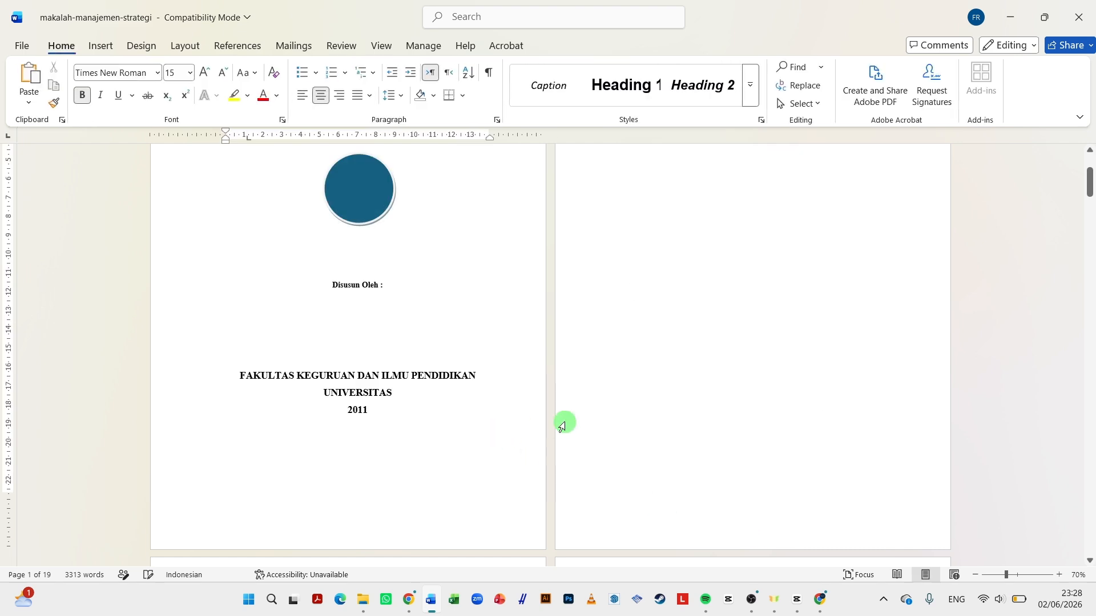
scroll(563, 423, down, 5)
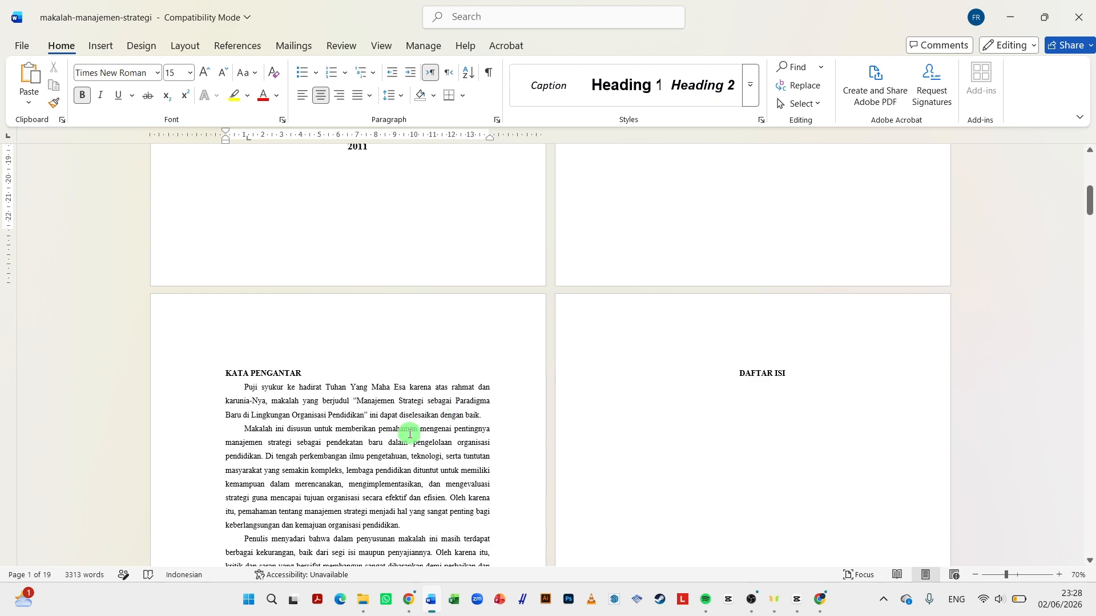
scroll(412, 433, down, 3)
scroll(456, 389, up, 3)
double_click(485, 445)
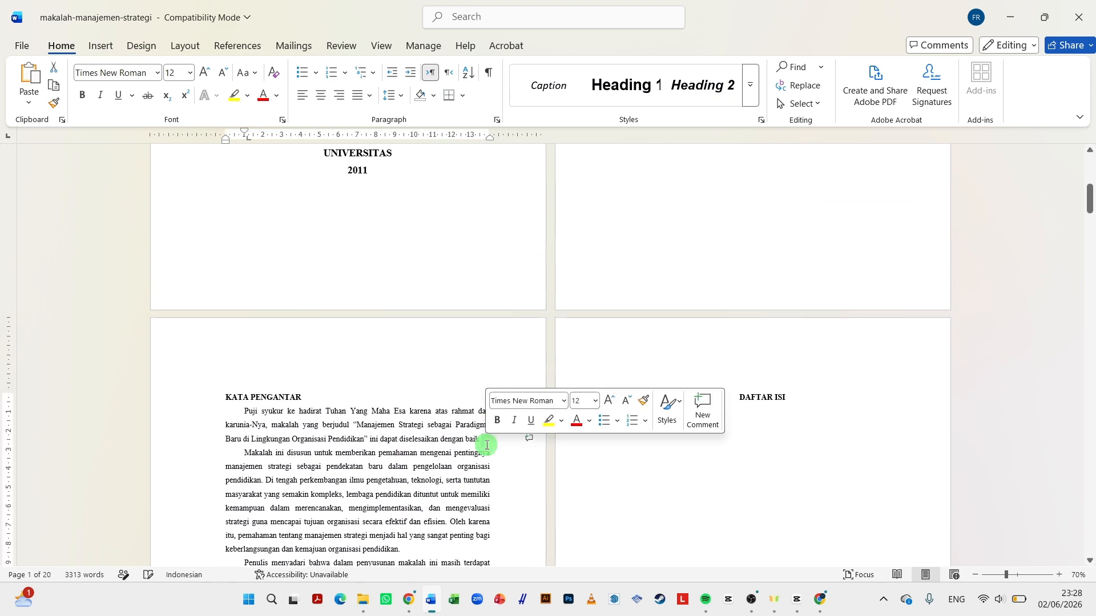
double_click(670, 292)
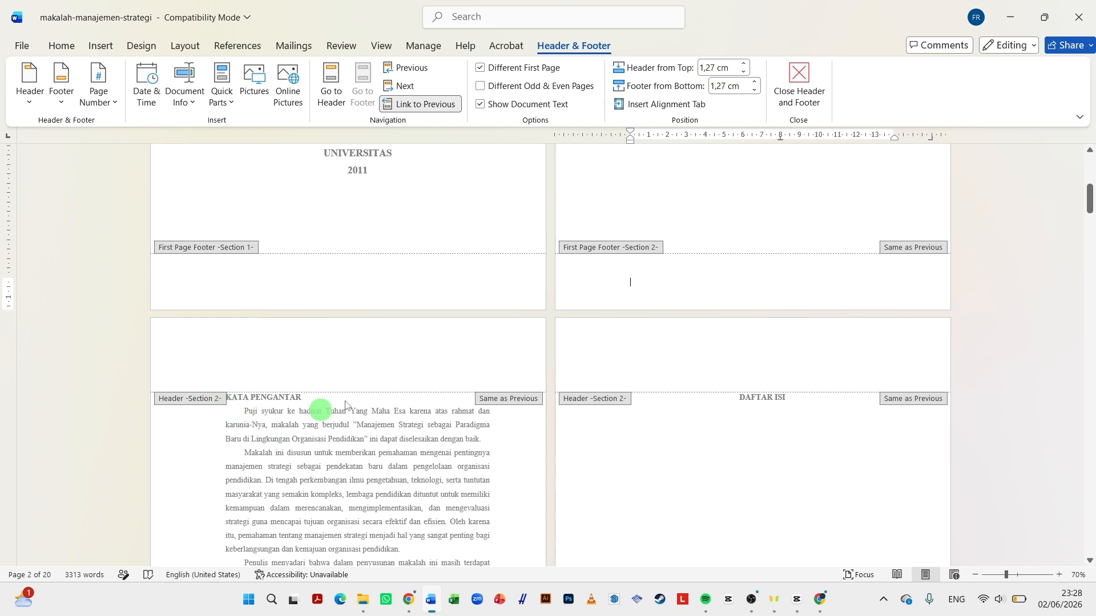
scroll(666, 371, up, 4)
scroll(709, 264, up, 1)
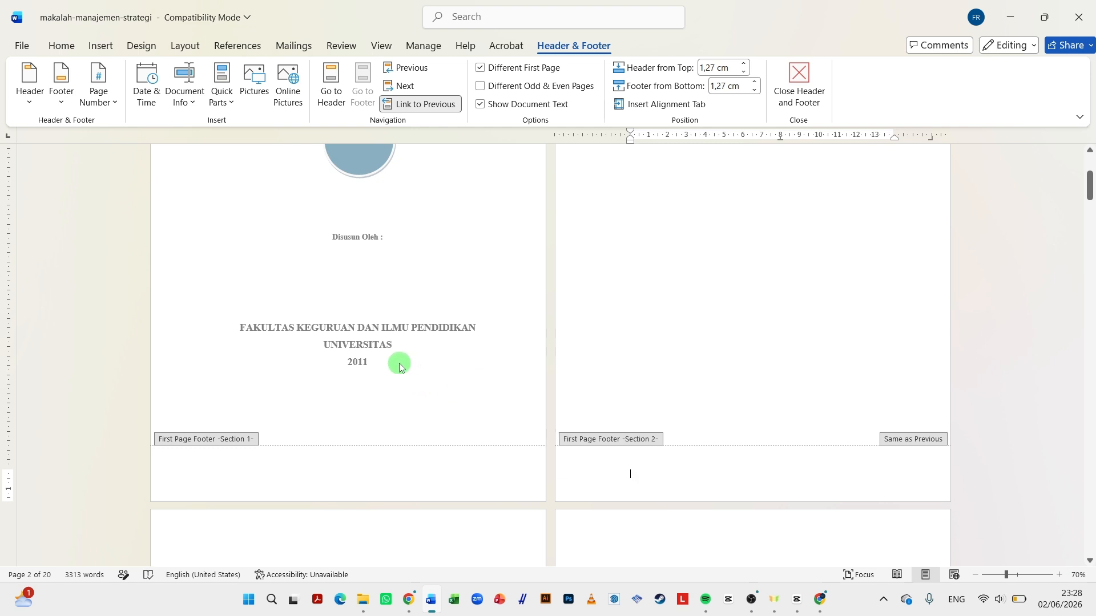
Step: Remove the section break after 2011 on the cover and open the KATA PENGANTAR footer to check its section label
scroll(632, 392, down, 1)
scroll(631, 391, down, 1)
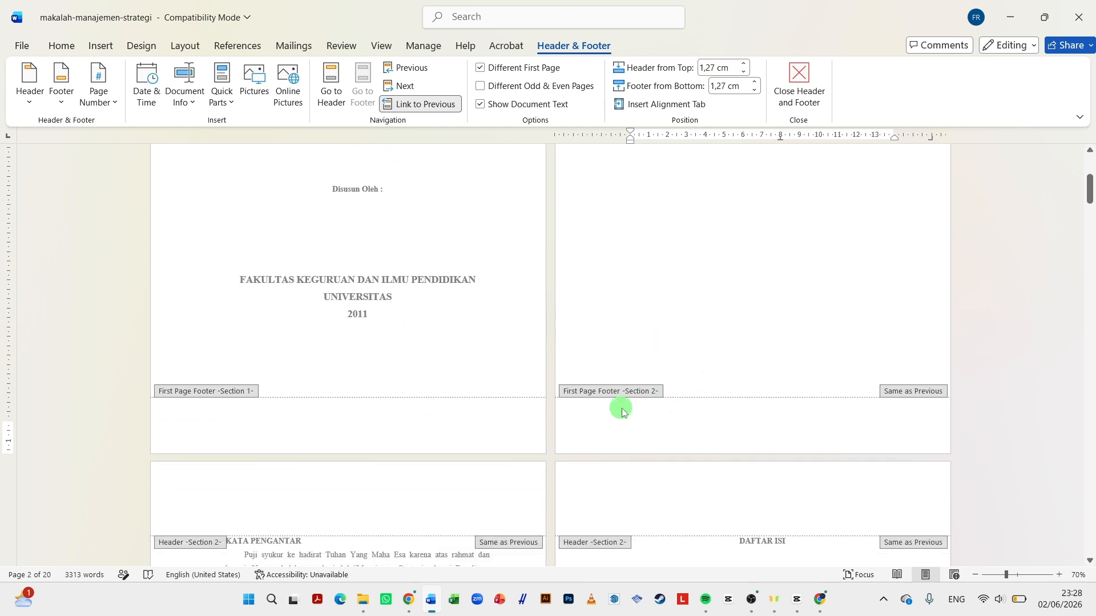
double_click(378, 322)
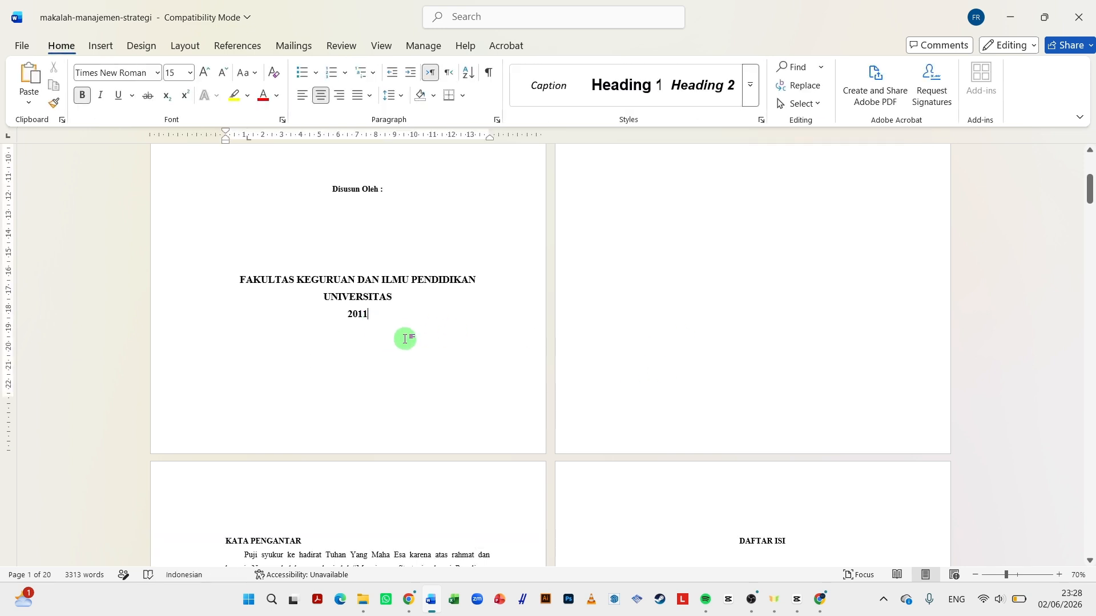
key(Delete)
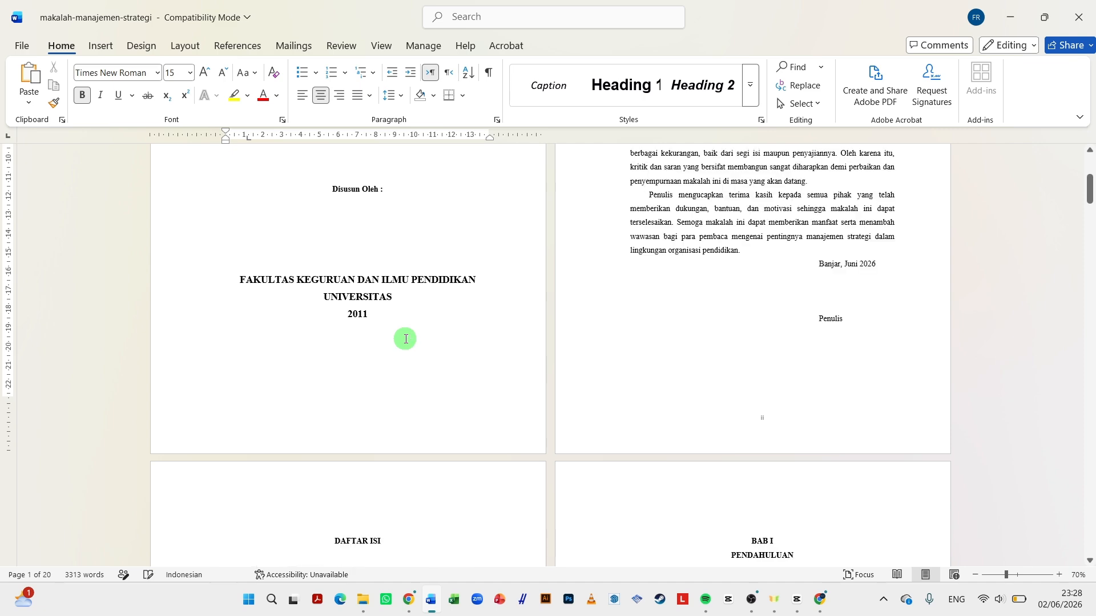
key(ctrl+z)
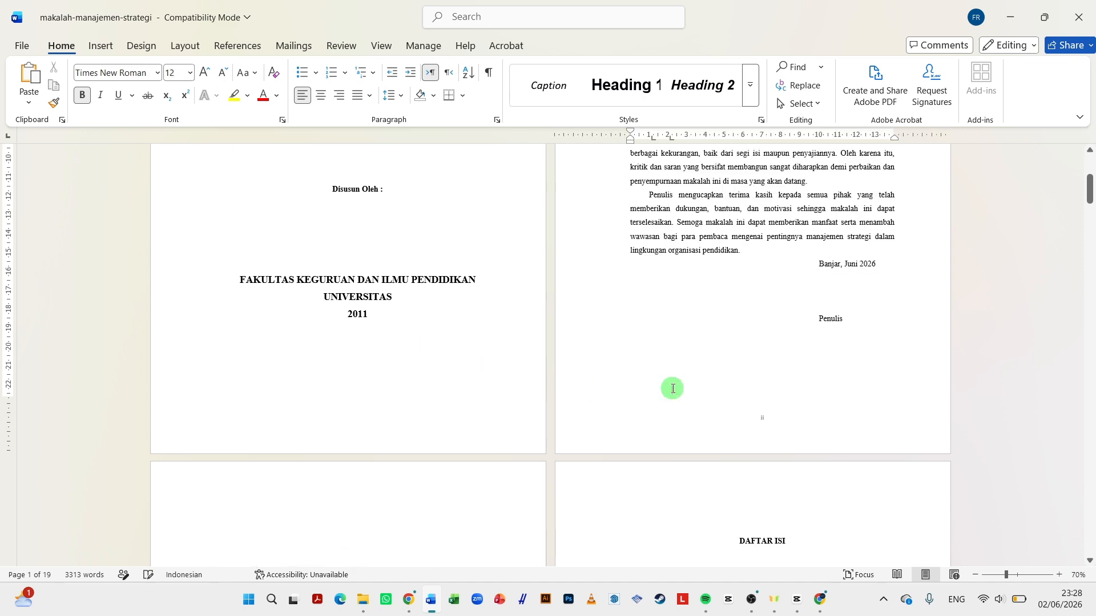
key(ctrl+y)
double_click(668, 420)
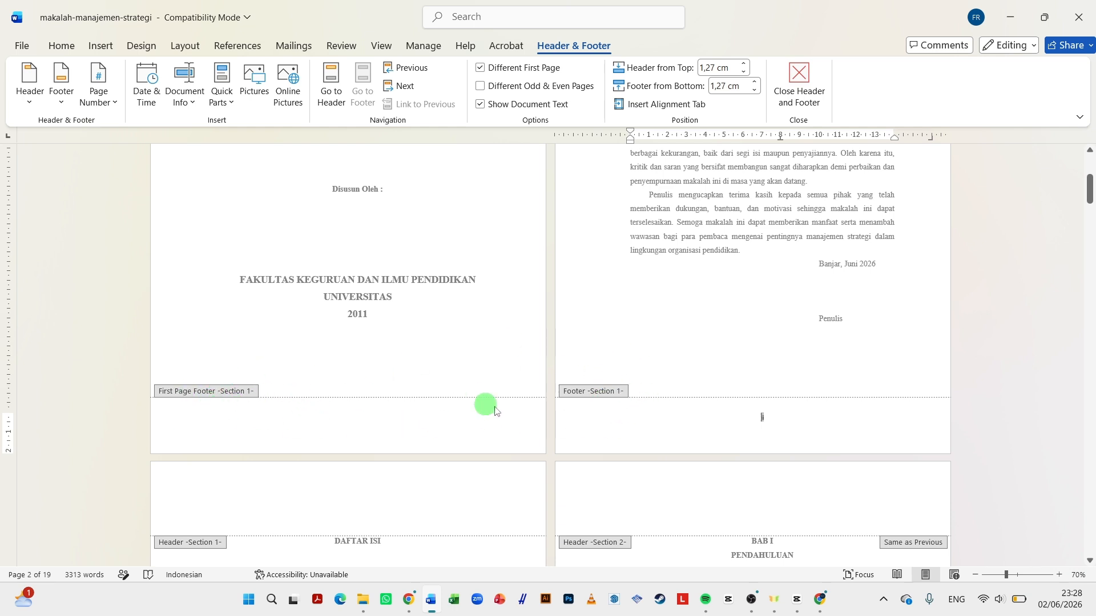
Step: Undo the section break removal and open the blank second page's footer to compare its section label with the cover's
double_click(638, 330)
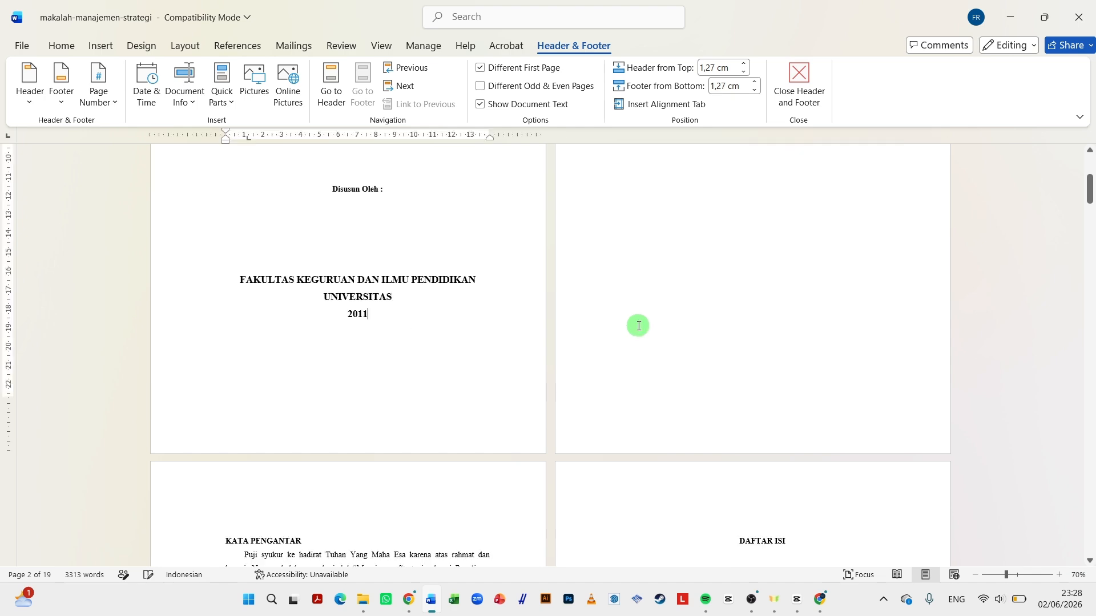
scroll(638, 322, down, 3)
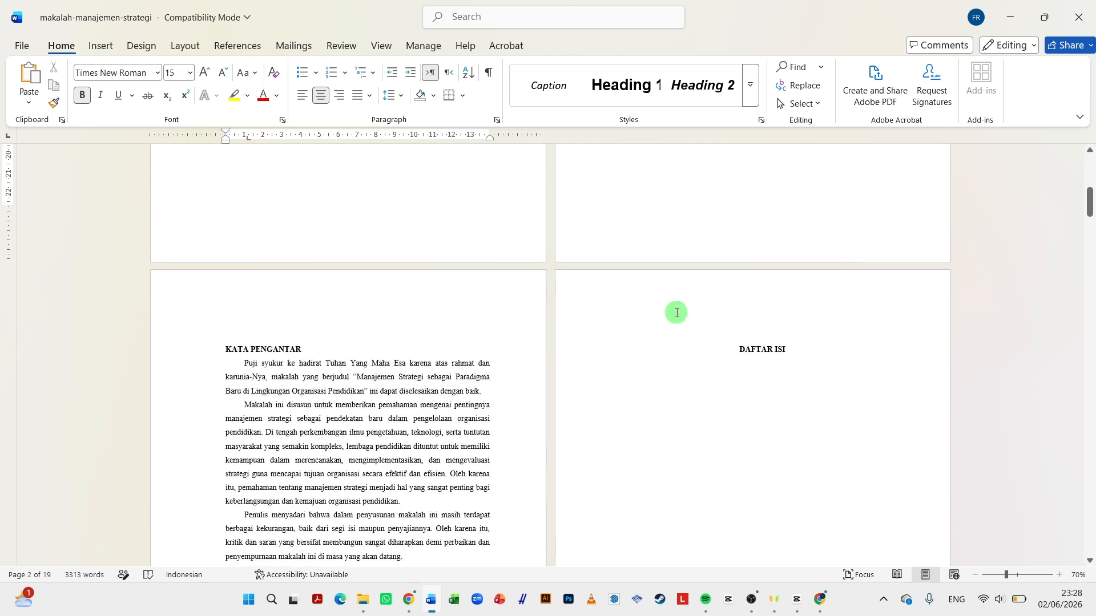
double_click(682, 251)
scroll(649, 255, up, 5)
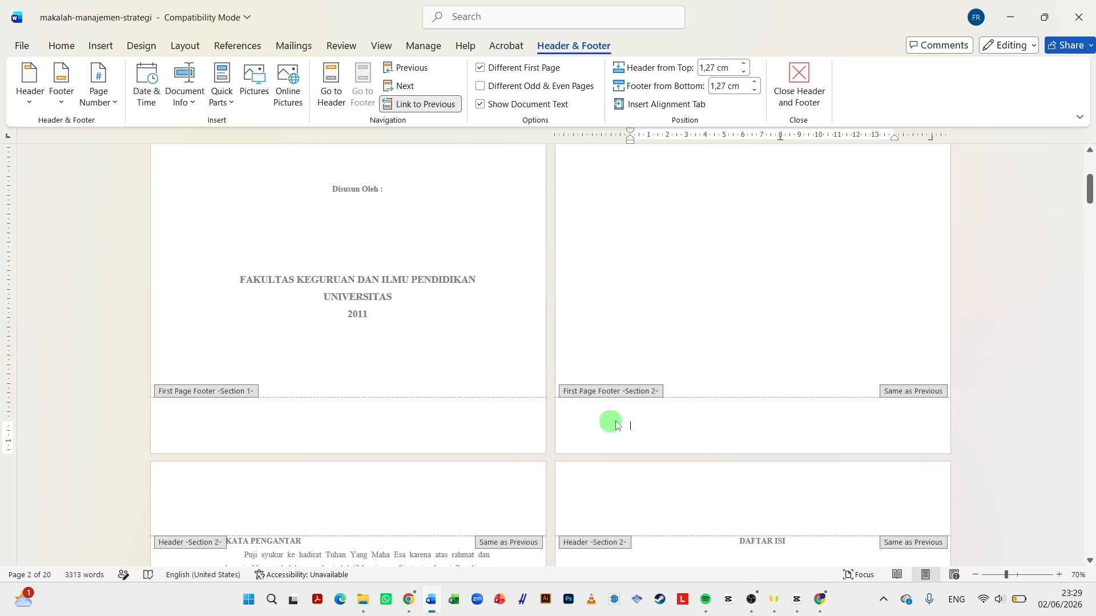
scroll(397, 426, down, 3)
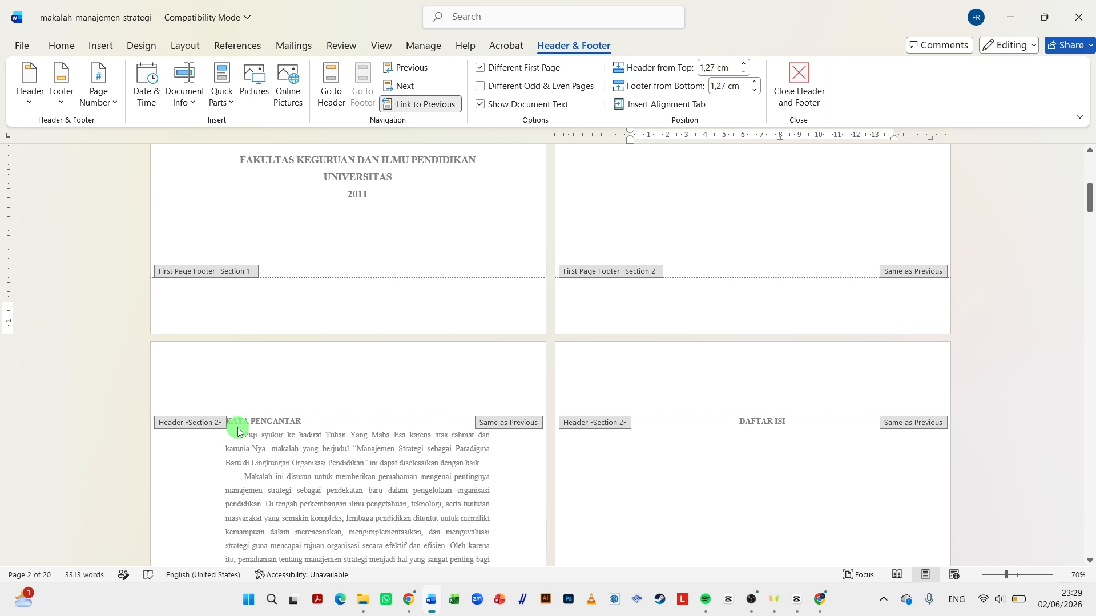
Step: Remove the blank page before KATA PENGANTAR and centre that heading
click(238, 428)
double_click(229, 425)
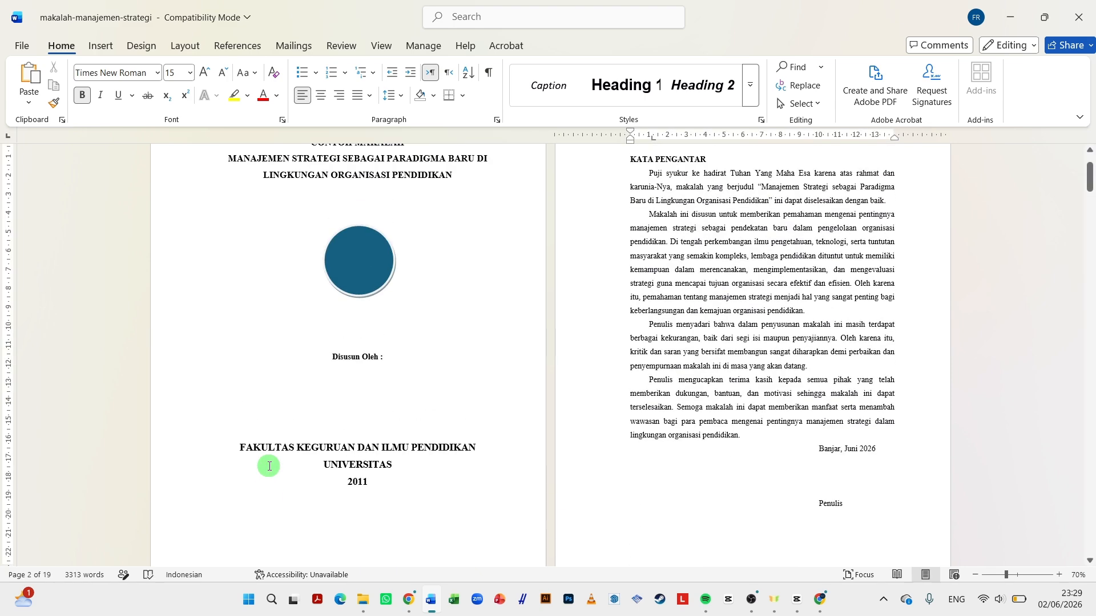
click(321, 95)
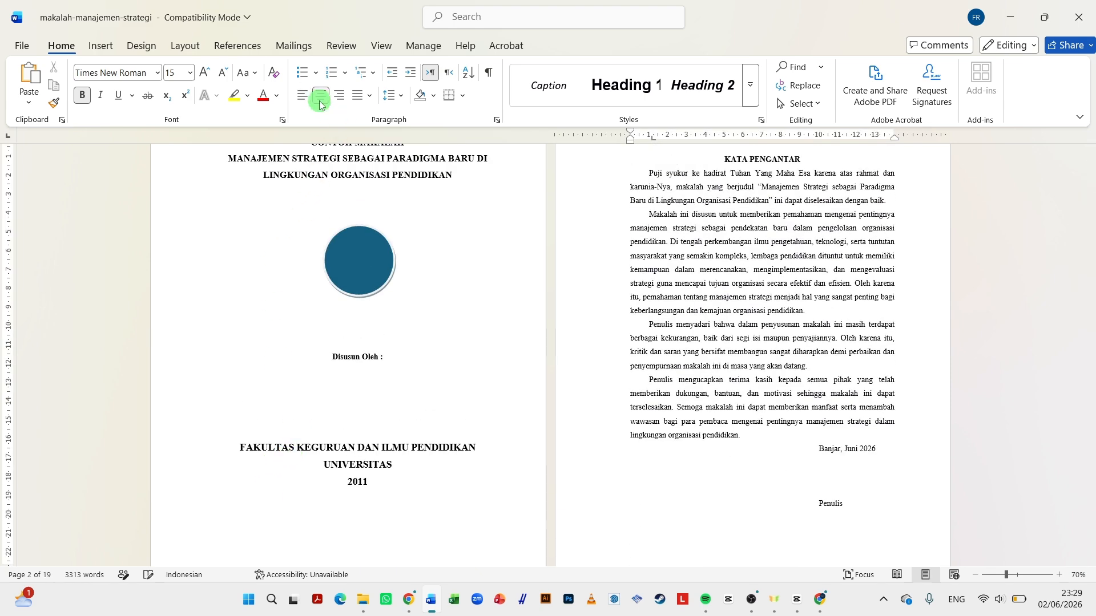
Step: Open the KATA PENGANTAR page's footer and compare the header and footer section labels of the cover and KATA PENGANTAR pages
scroll(650, 261, down, 2)
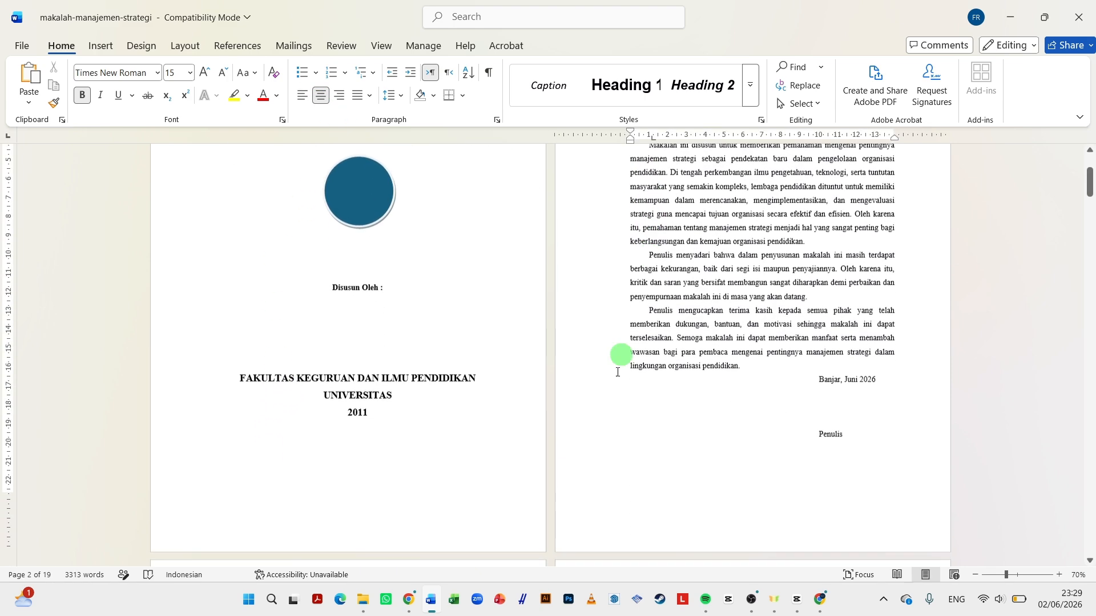
double_click(685, 517)
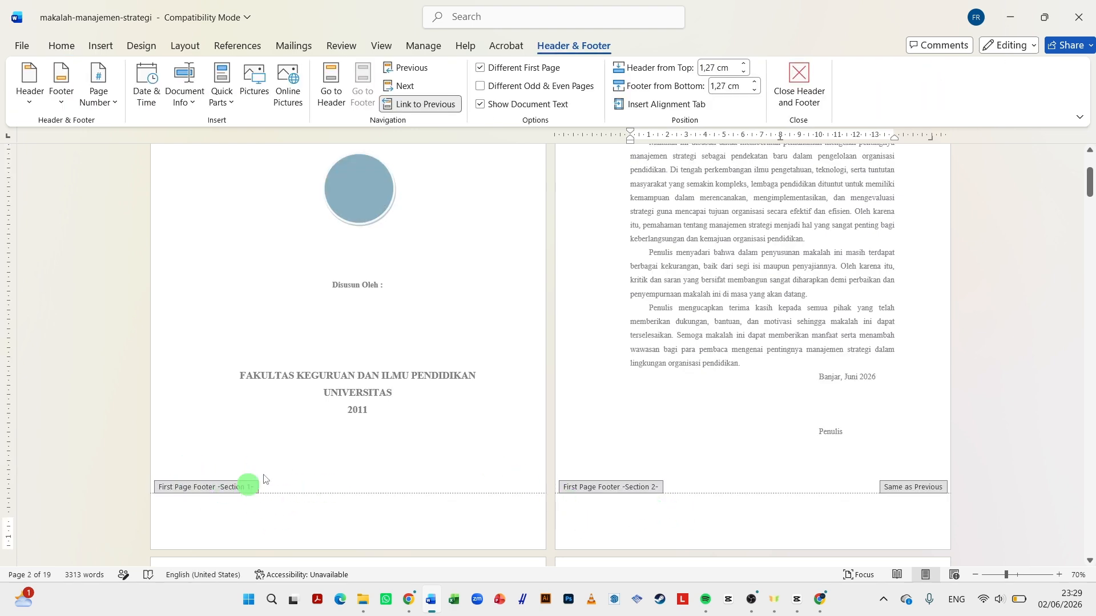
scroll(685, 411, up, 5)
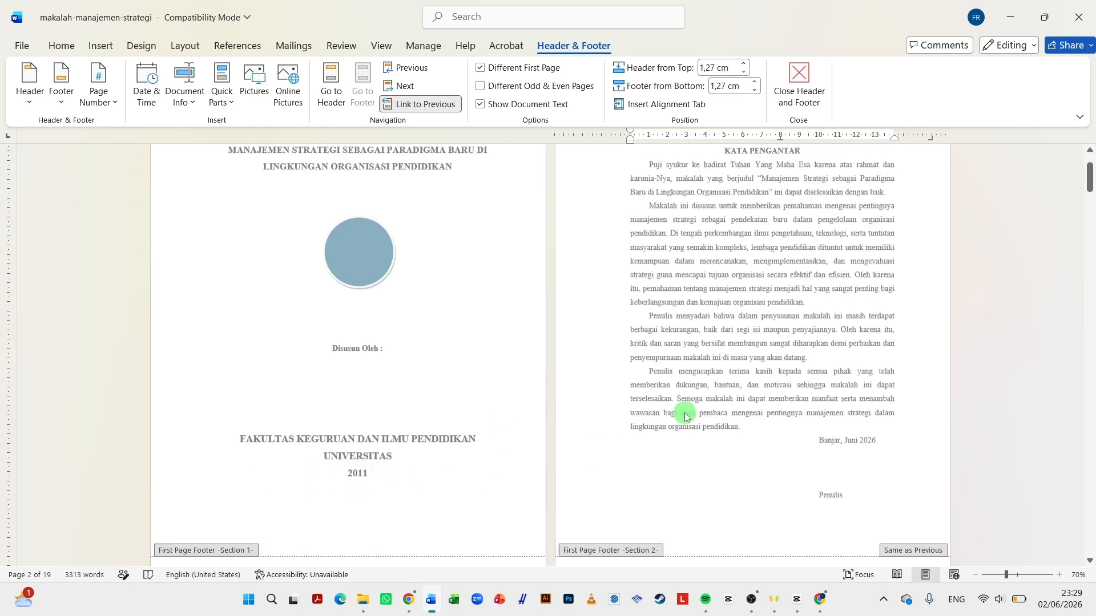
scroll(229, 325, down, 6)
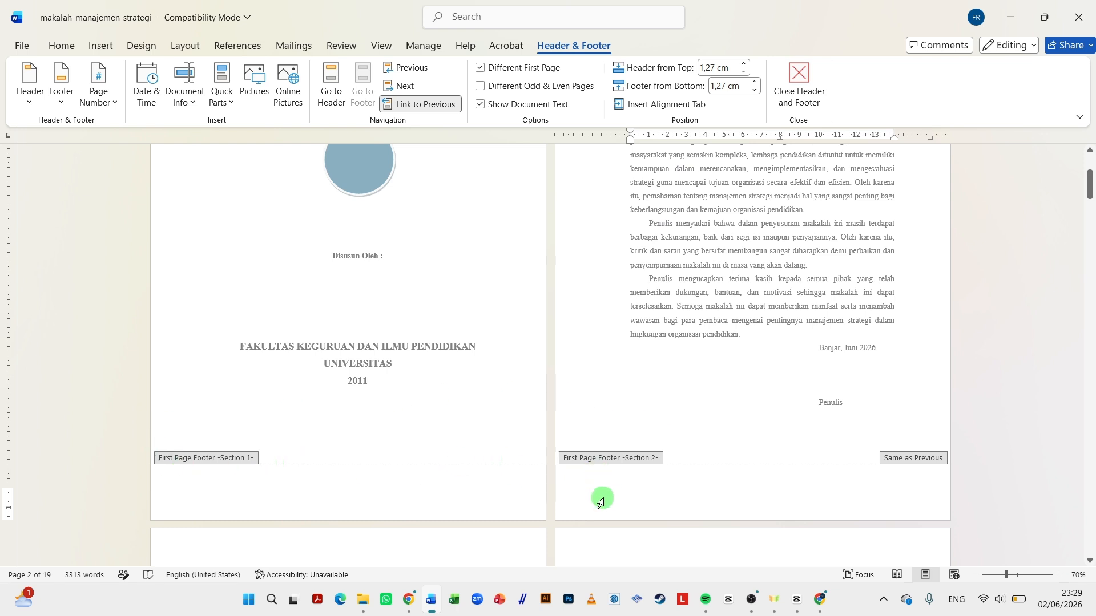
scroll(707, 463, up, 5)
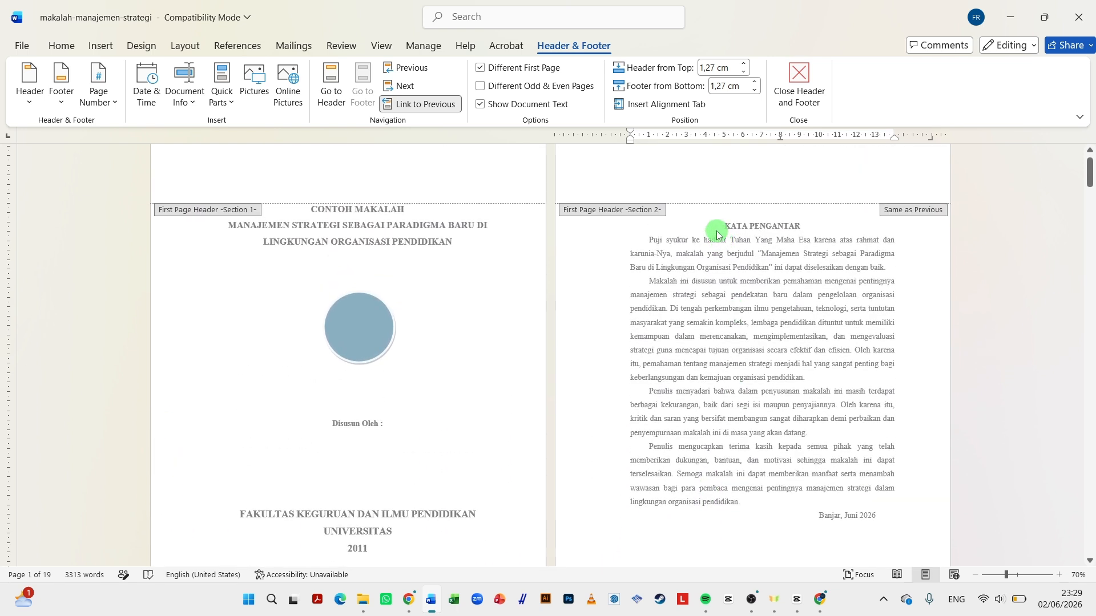
scroll(557, 406, down, 3)
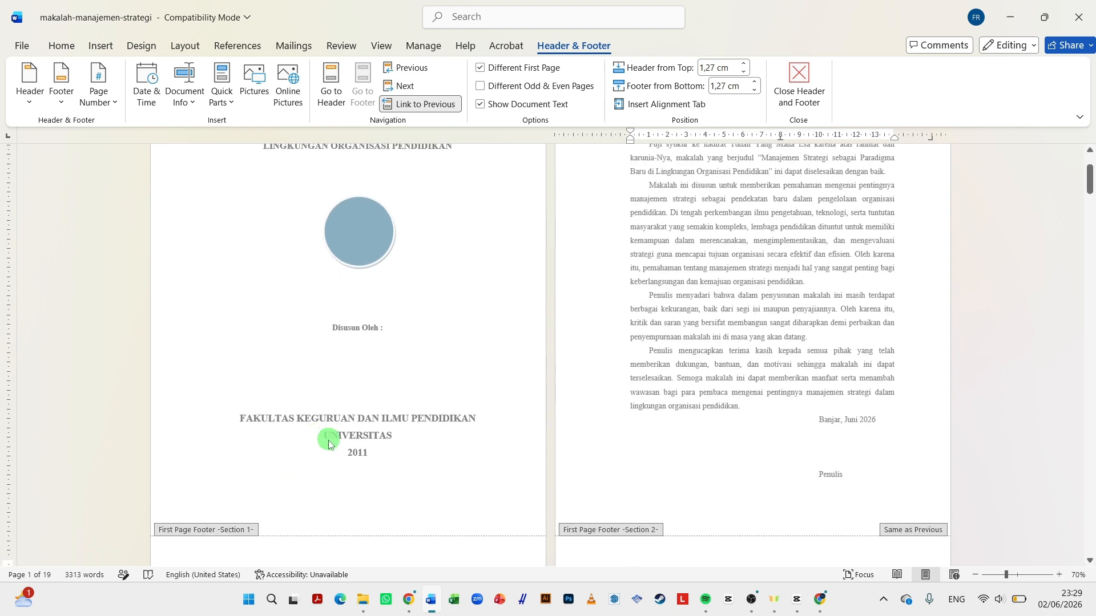
scroll(355, 464, up, 2)
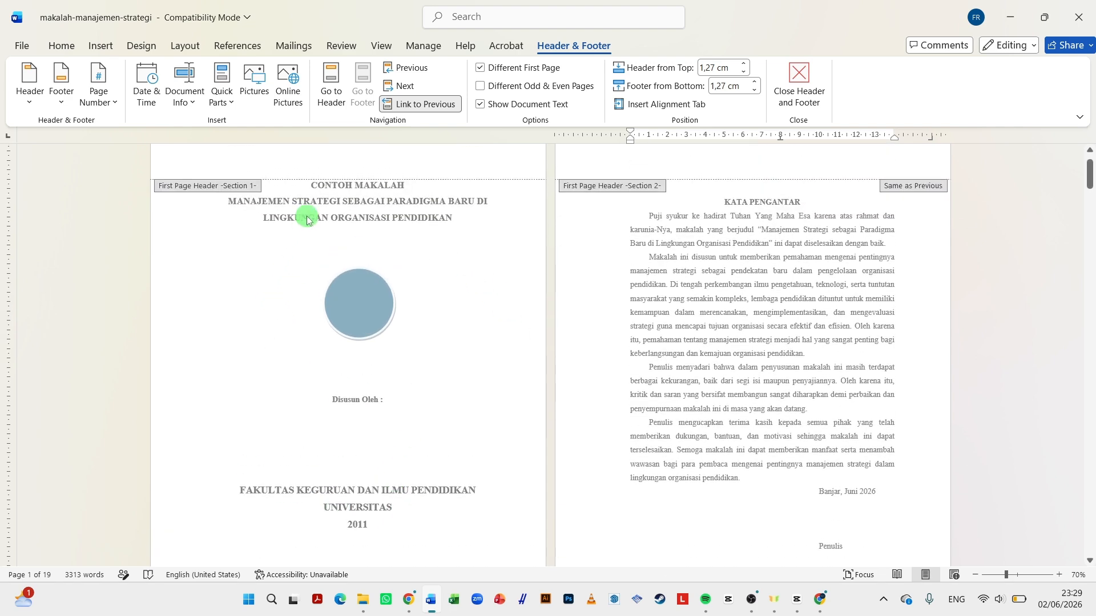
scroll(573, 308, down, 4)
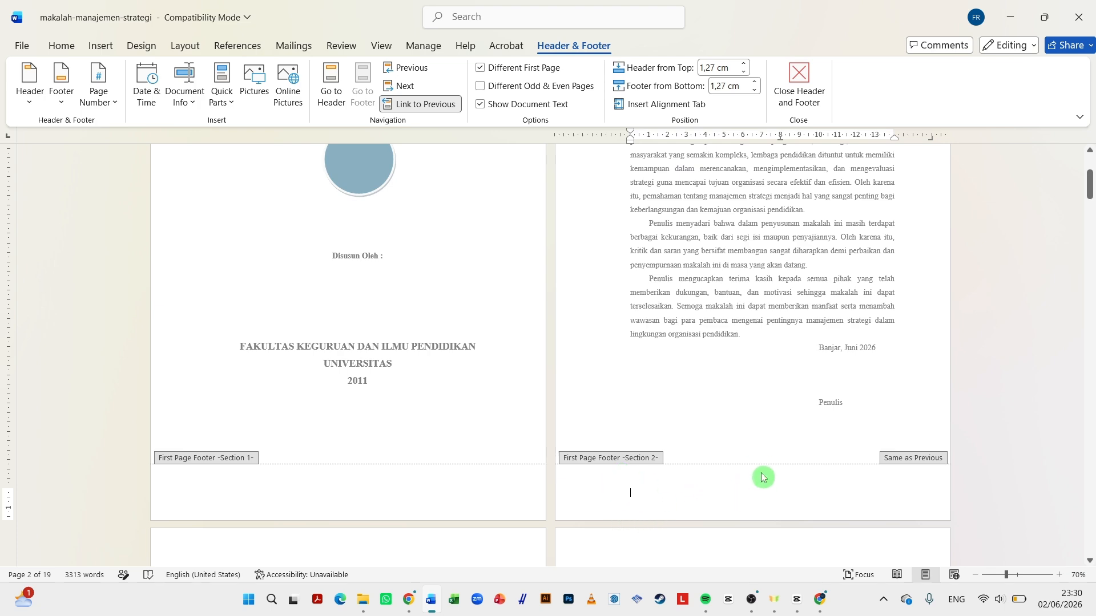
scroll(743, 498, up, 5)
scroll(741, 494, down, 5)
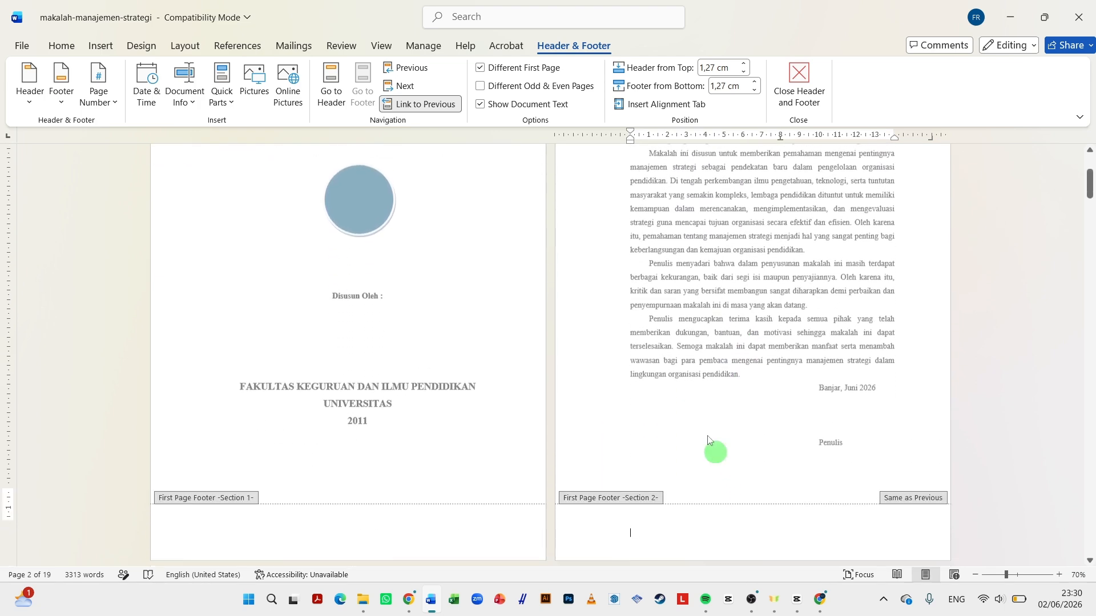
Step: Turn off Different First Page for the KATA PENGANTAR section and compare its header and footer with the cover's
click(483, 71)
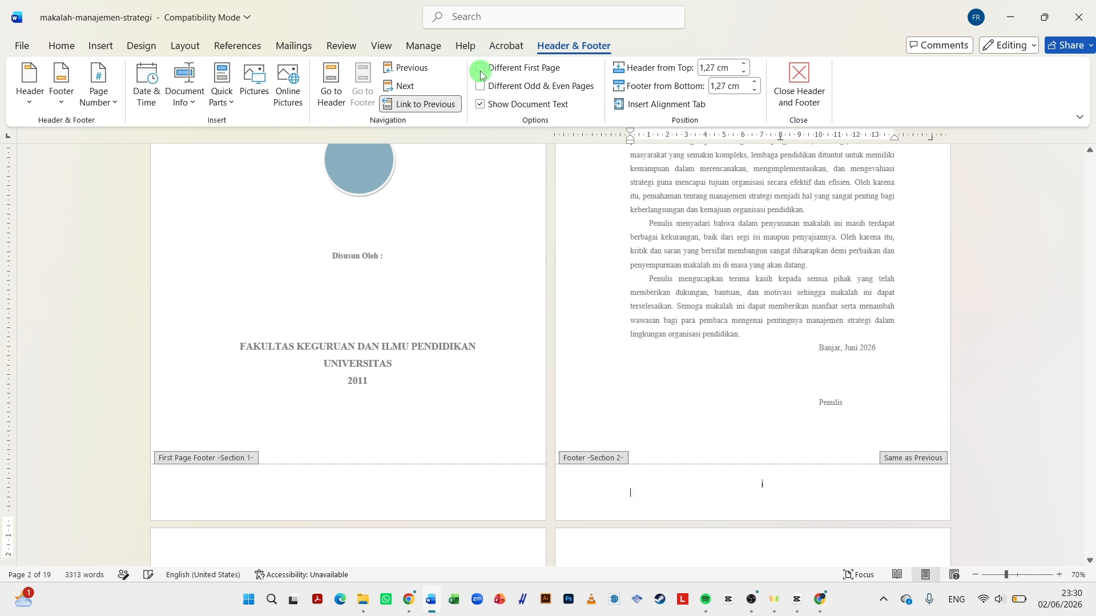
scroll(714, 428, down, 3)
click(742, 445)
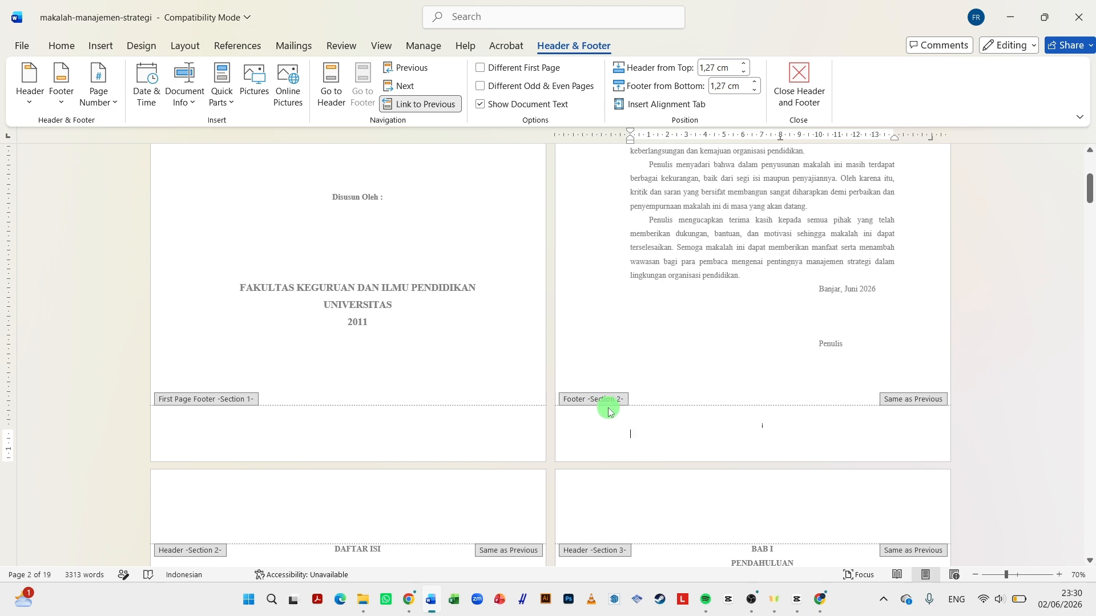
scroll(656, 394, up, 3)
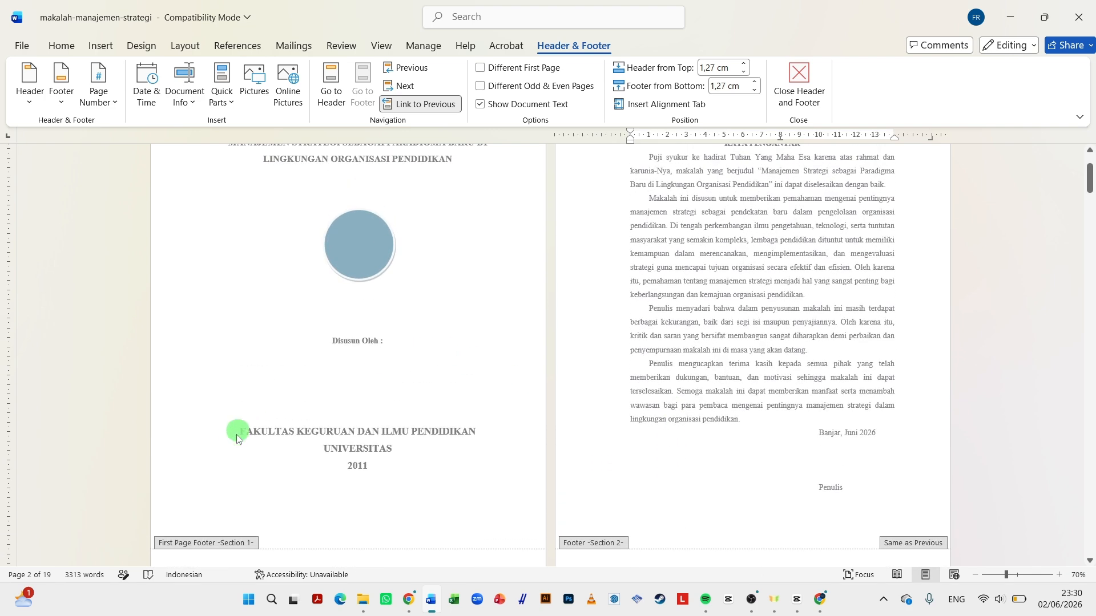
scroll(657, 513, up, 2)
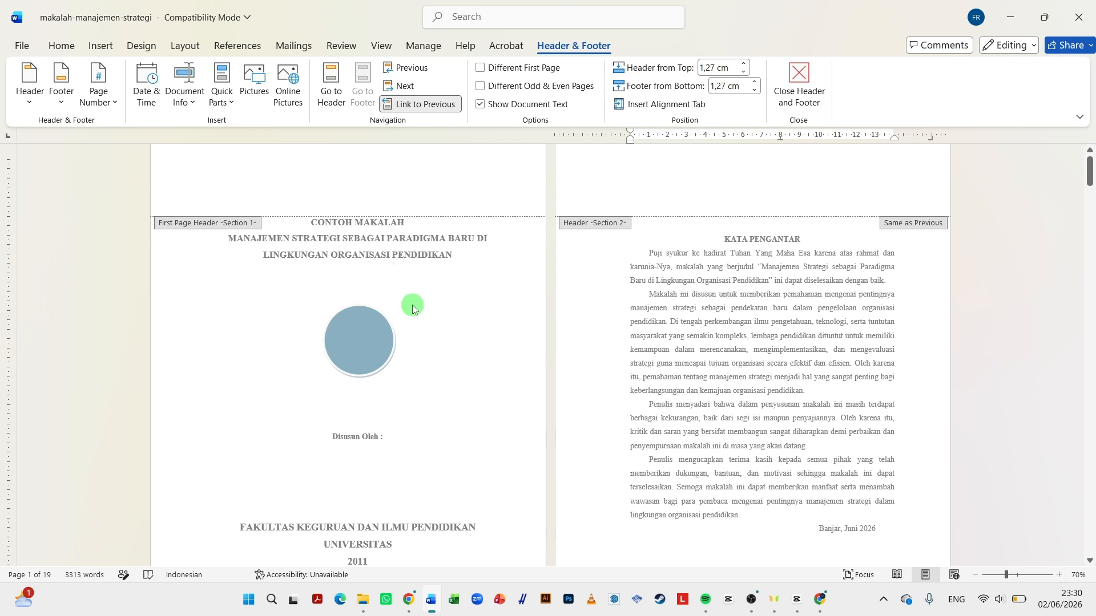
scroll(523, 299, down, 4)
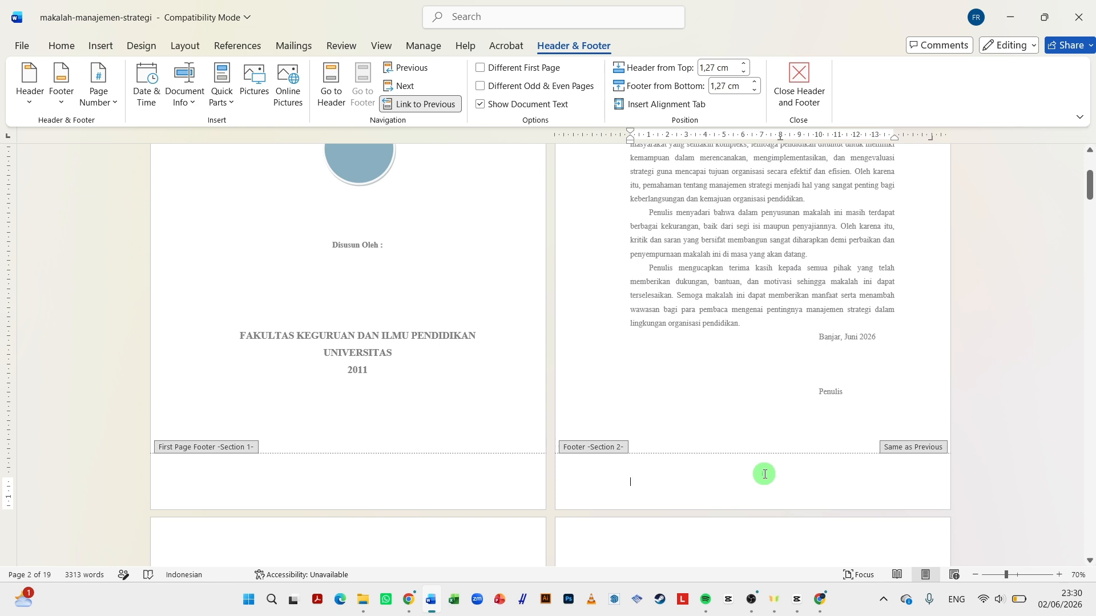
Step: Select the page number in the KATA PENGANTAR footer and set that section's page numbering to start at i
double_click(765, 474)
click(762, 481)
double_click(761, 477)
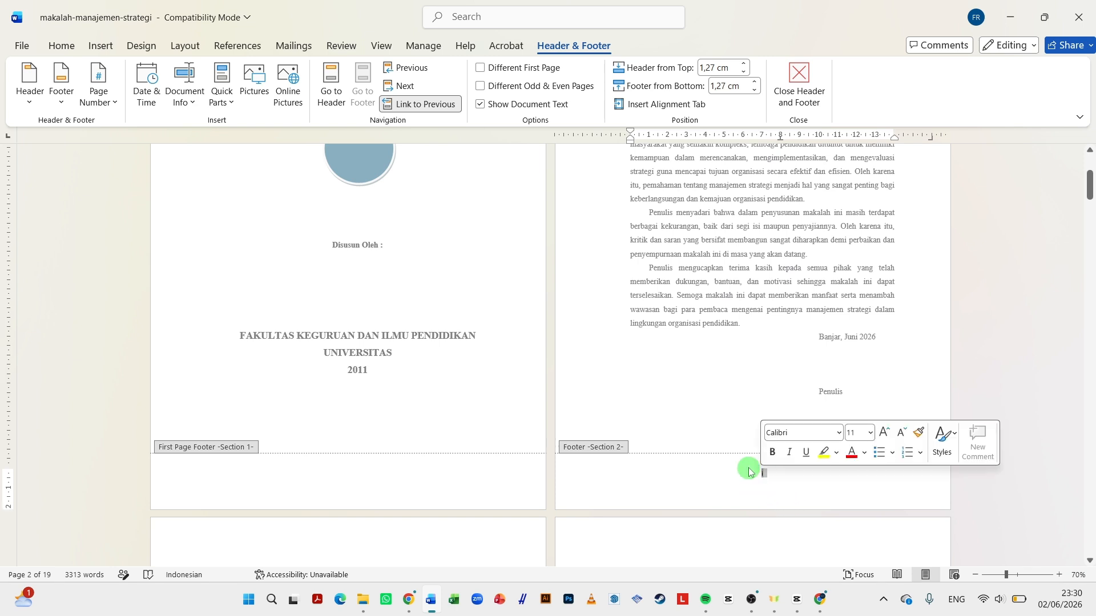
scroll(759, 487, up, 6)
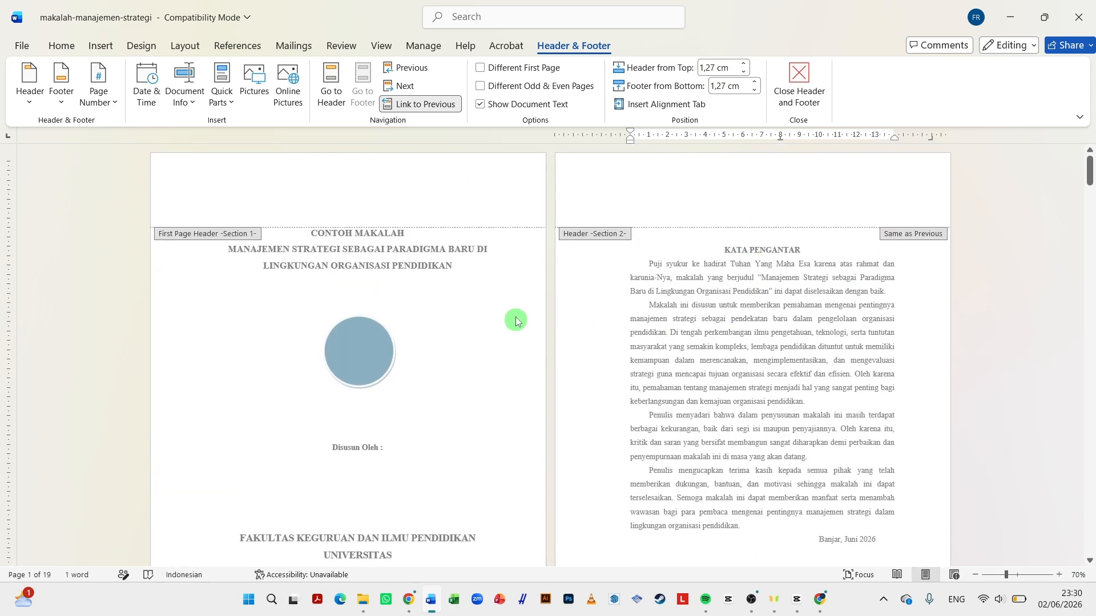
click(111, 104)
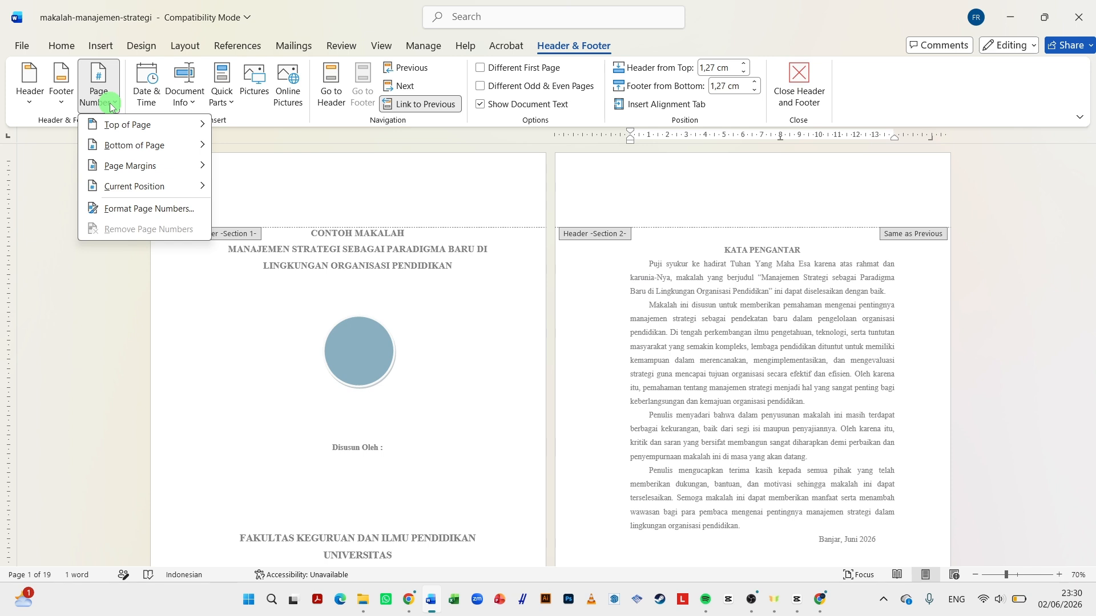
click(163, 211)
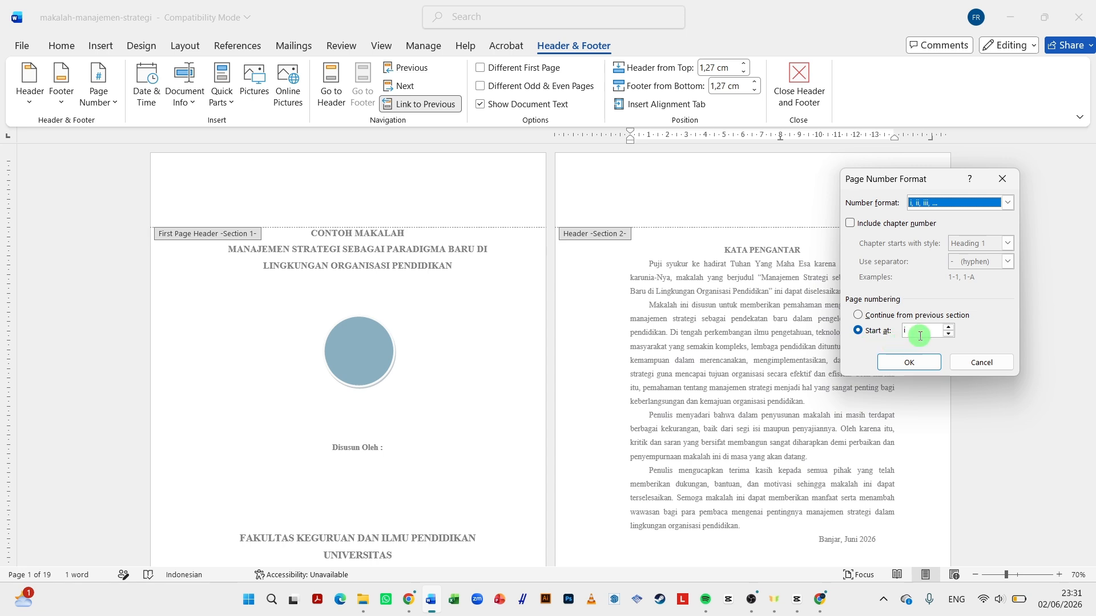
click(950, 332)
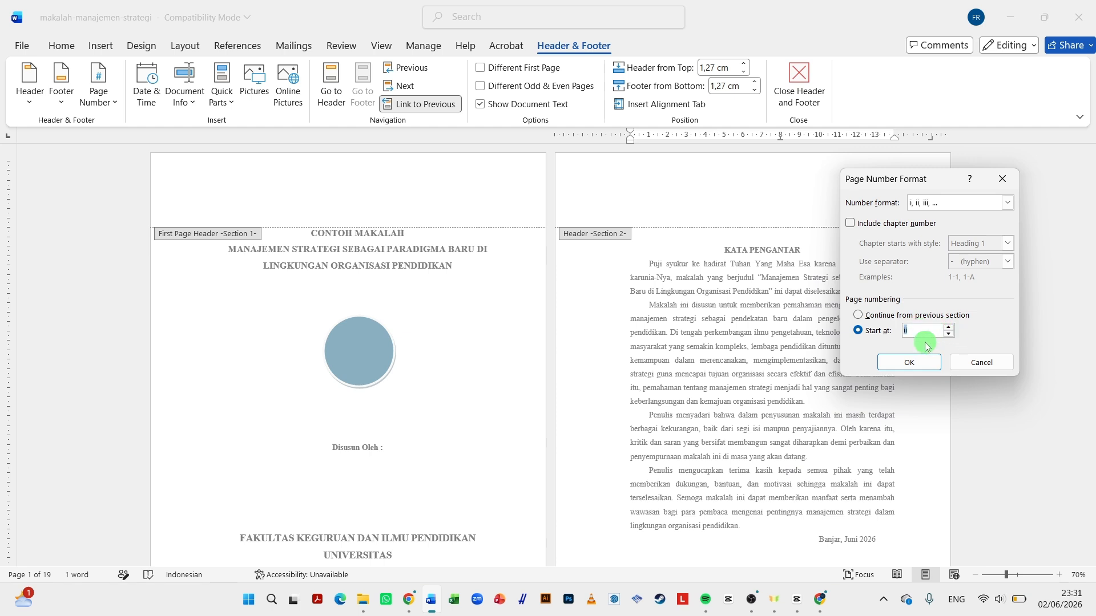
text(i)
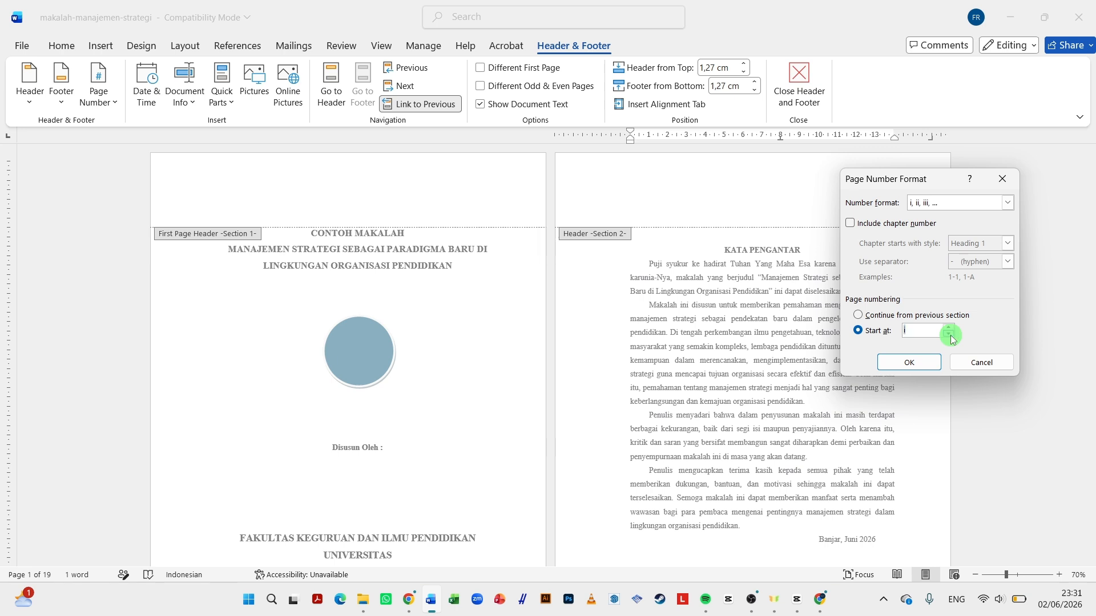
click(911, 316)
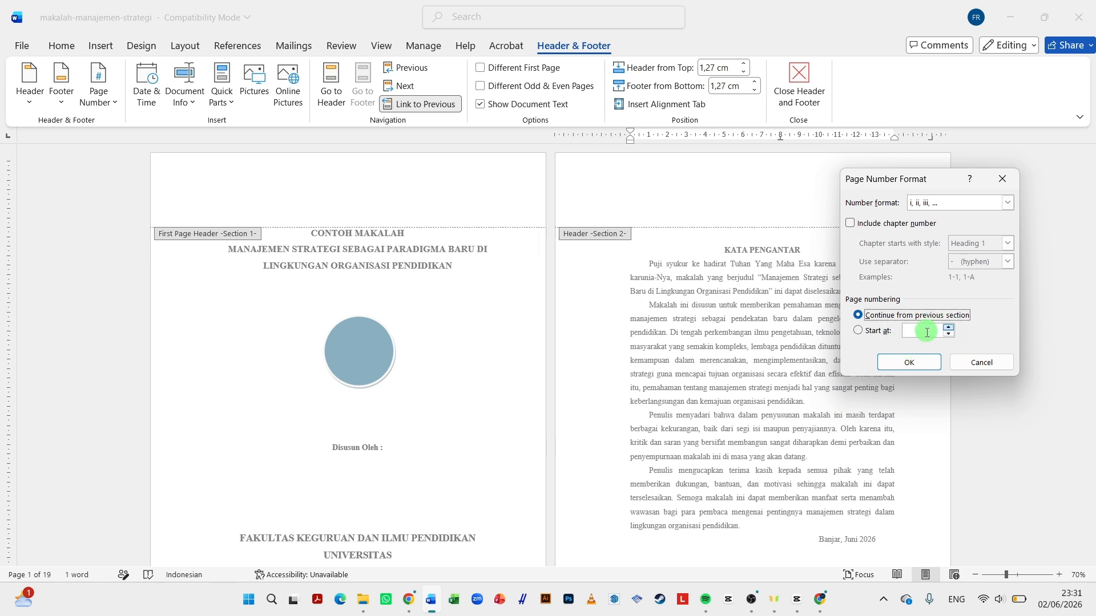
click(894, 335)
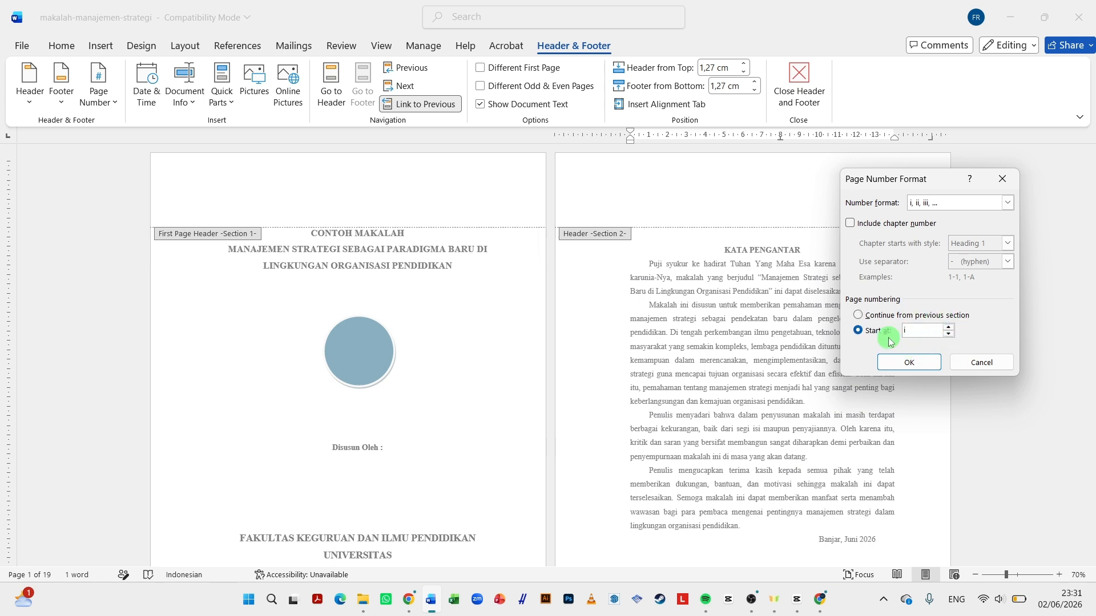
click(902, 362)
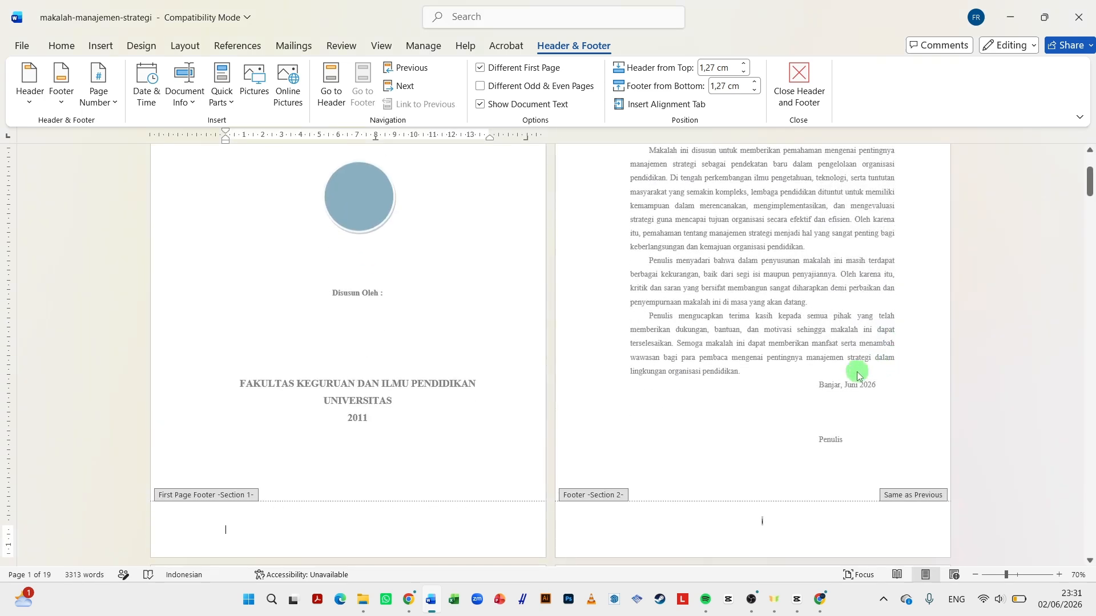
scroll(766, 340, down, 3)
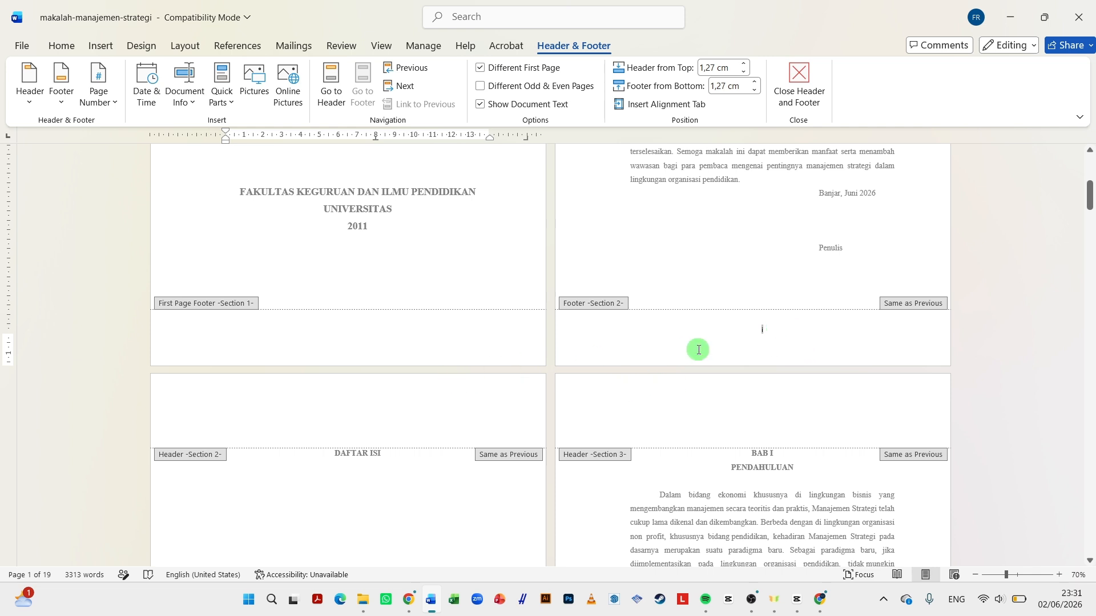
Step: Compare the section labels and footer page numbers of the DAFTAR ISI and BAB I pages with those of the preceding pages
scroll(699, 350, down, 5)
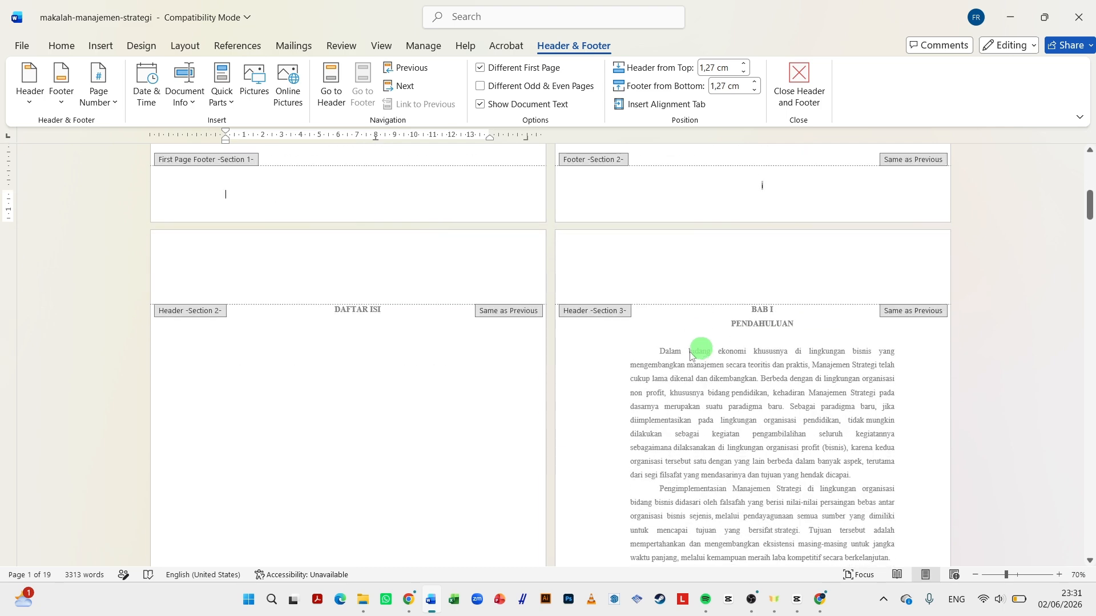
scroll(446, 382, down, 6)
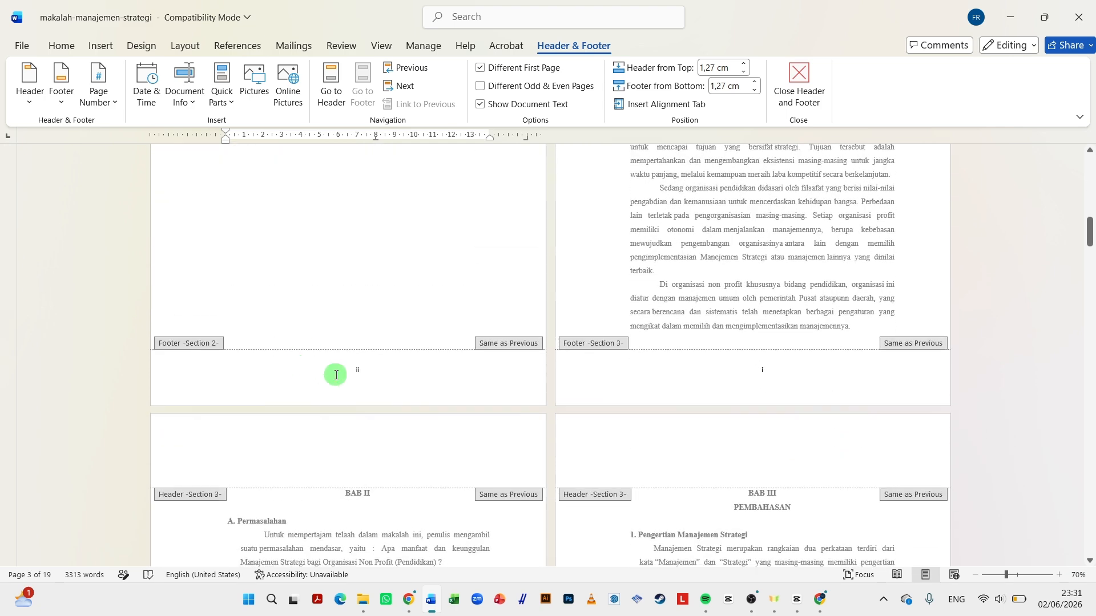
scroll(335, 376, up, 1)
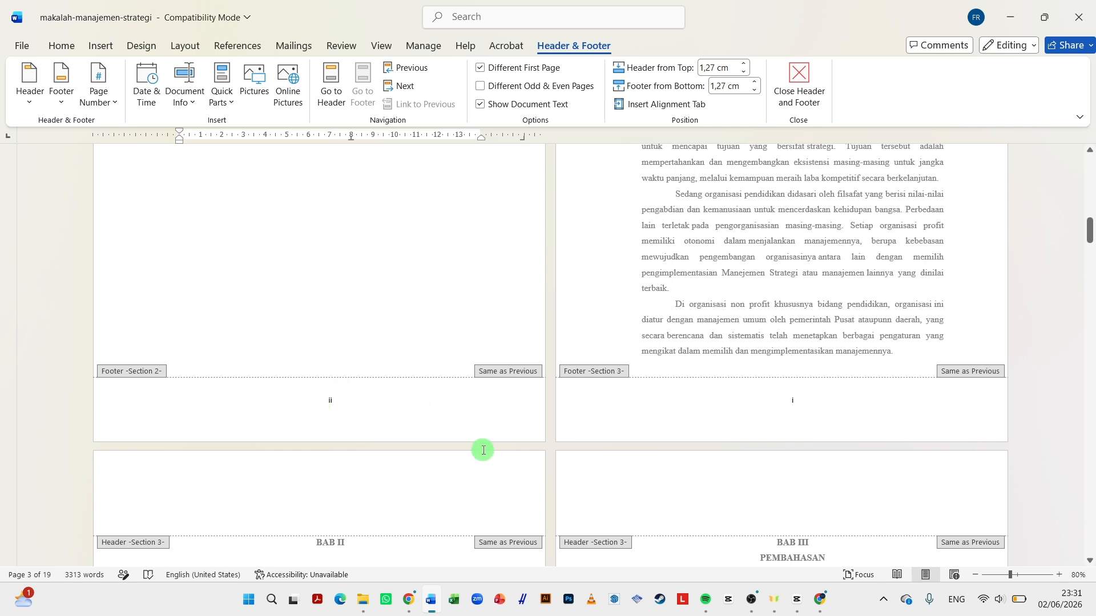
scroll(486, 455, up, 5)
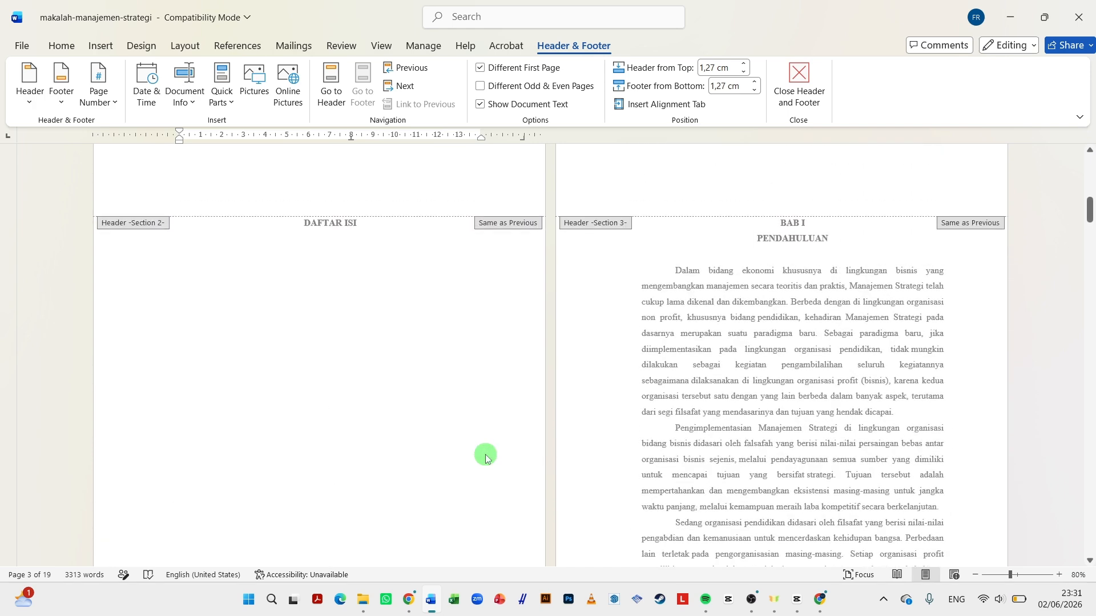
scroll(489, 458, down, 2)
scroll(489, 459, down, 1)
scroll(592, 335, down, 5)
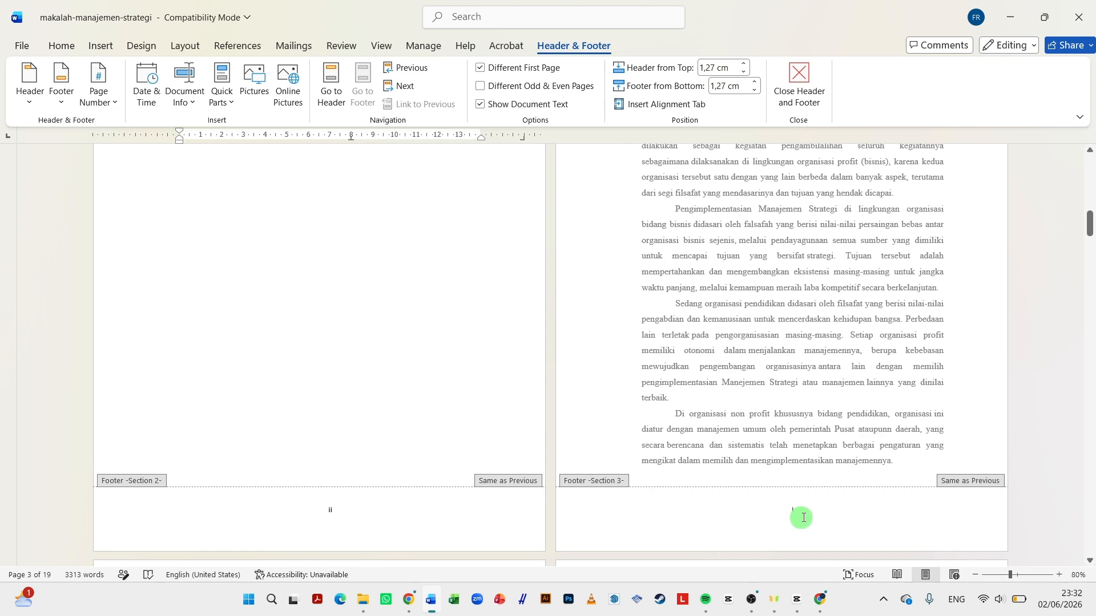
scroll(745, 523, up, 5)
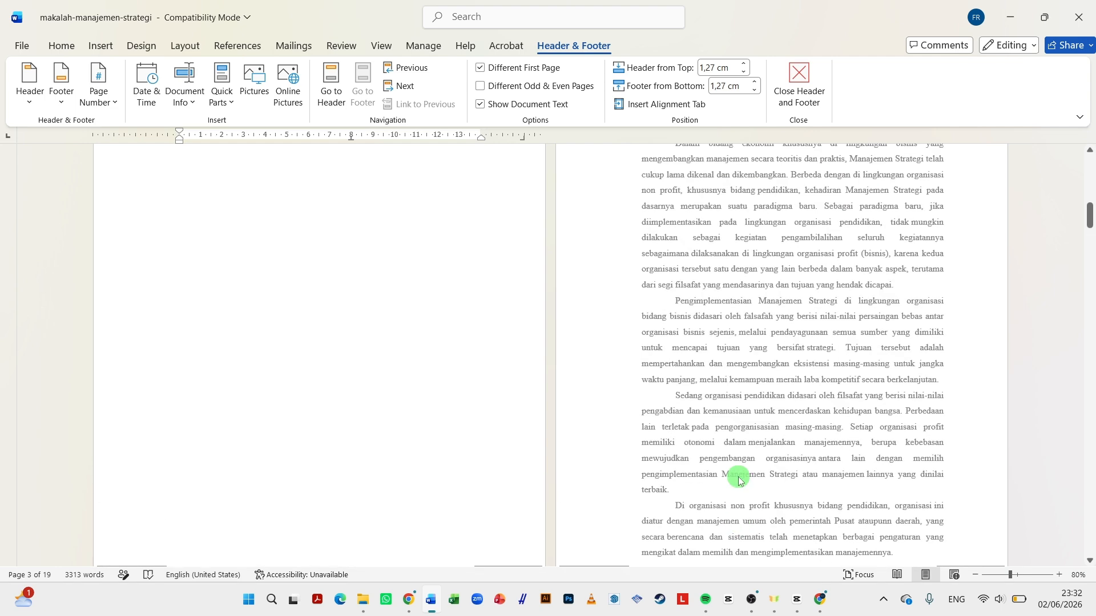
scroll(739, 481, down, 5)
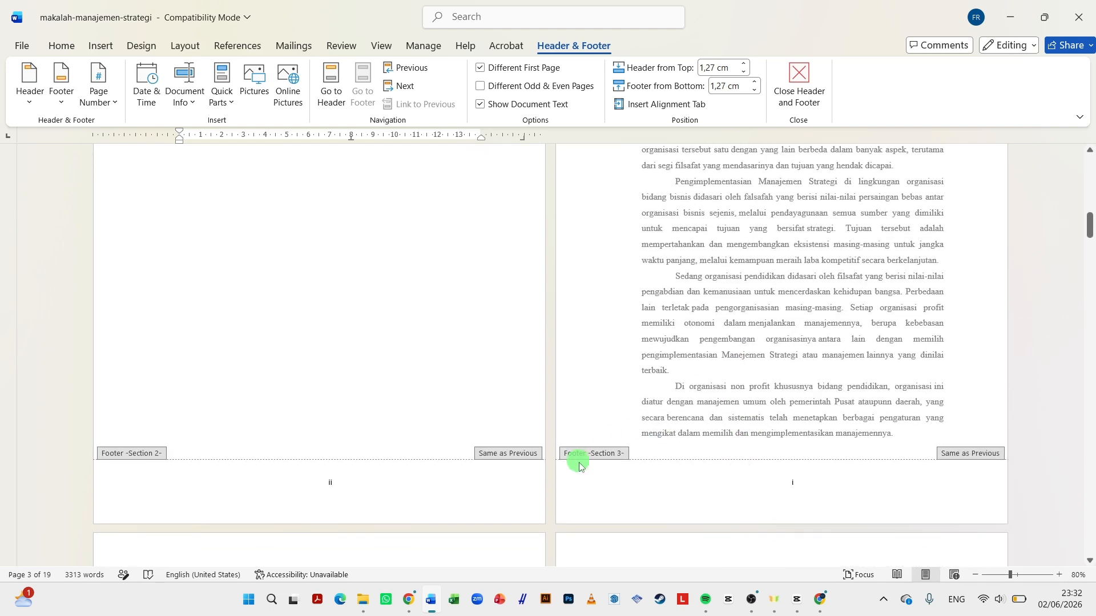
scroll(729, 455, up, 5)
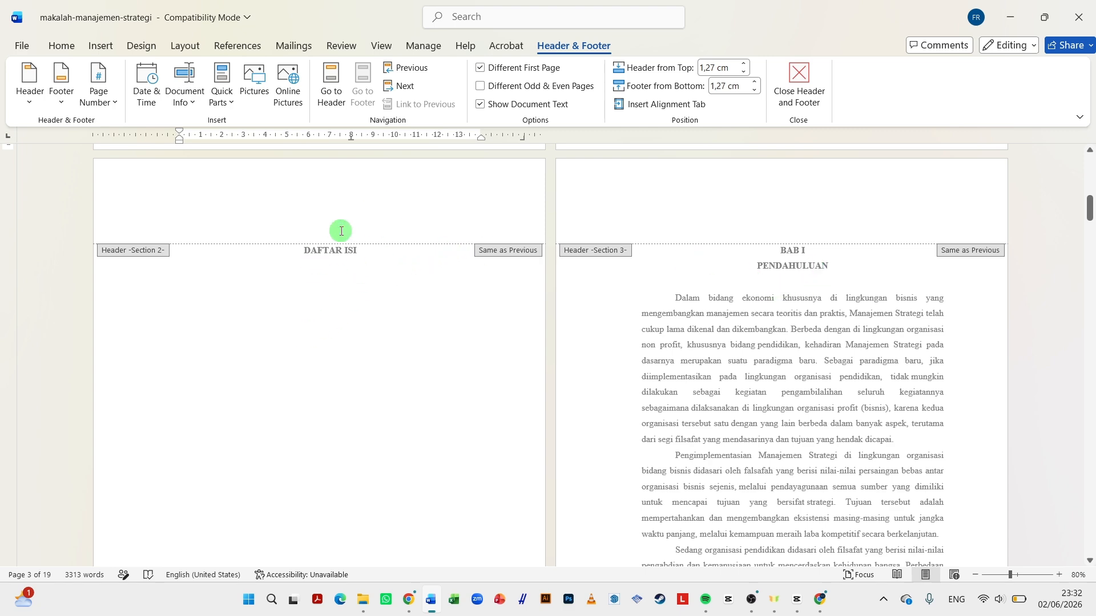
scroll(381, 348, up, 2)
scroll(387, 366, up, 2)
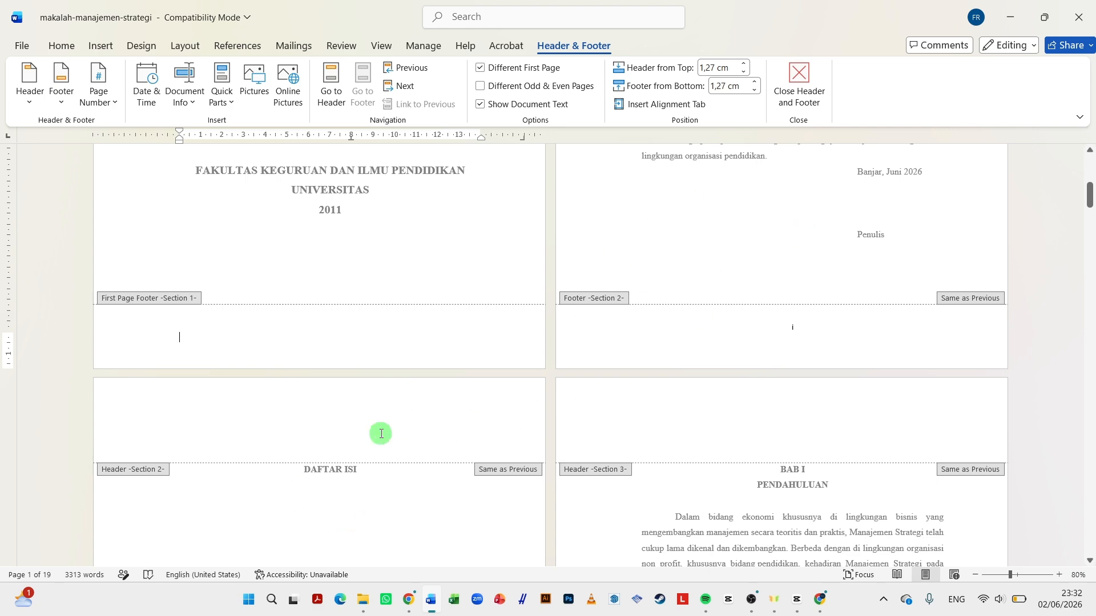
scroll(424, 391, down, 4)
scroll(427, 392, down, 2)
scroll(656, 387, up, 2)
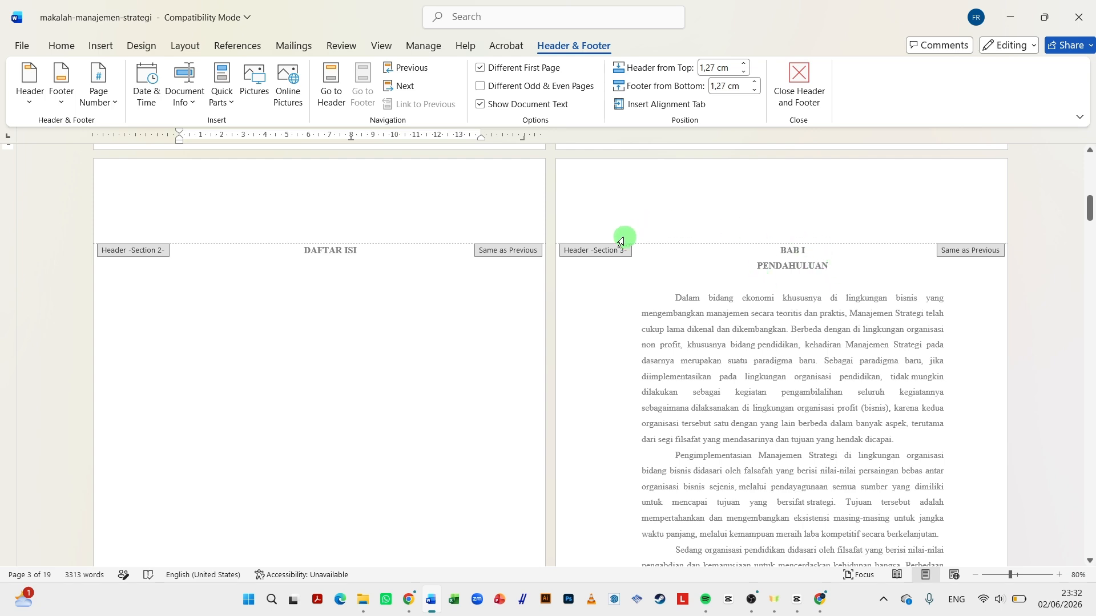
scroll(541, 342, down, 6)
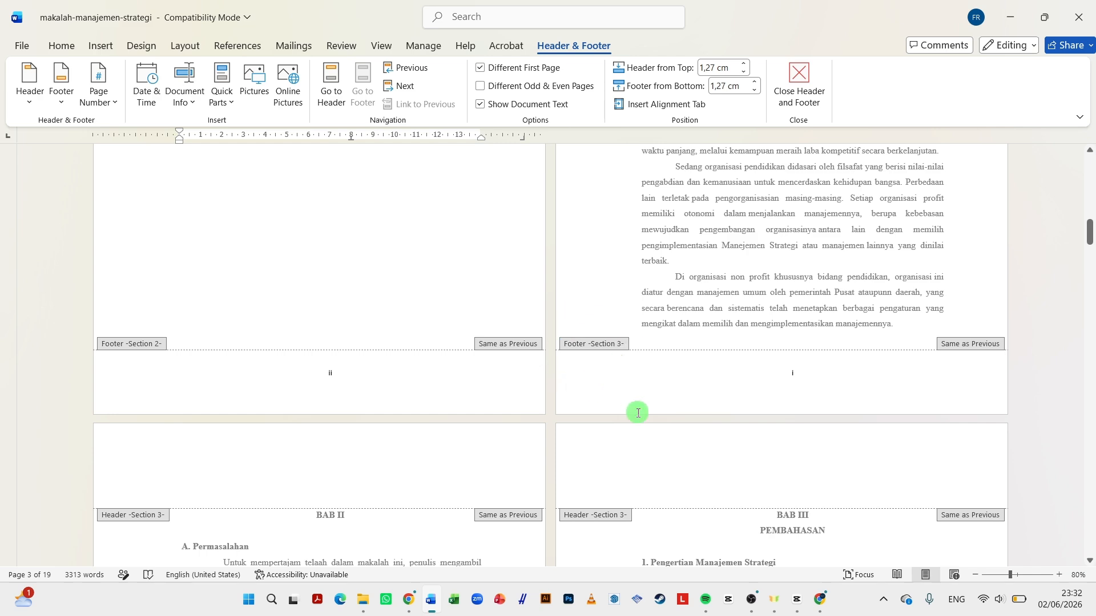
scroll(637, 423, up, 3)
scroll(637, 431, up, 2)
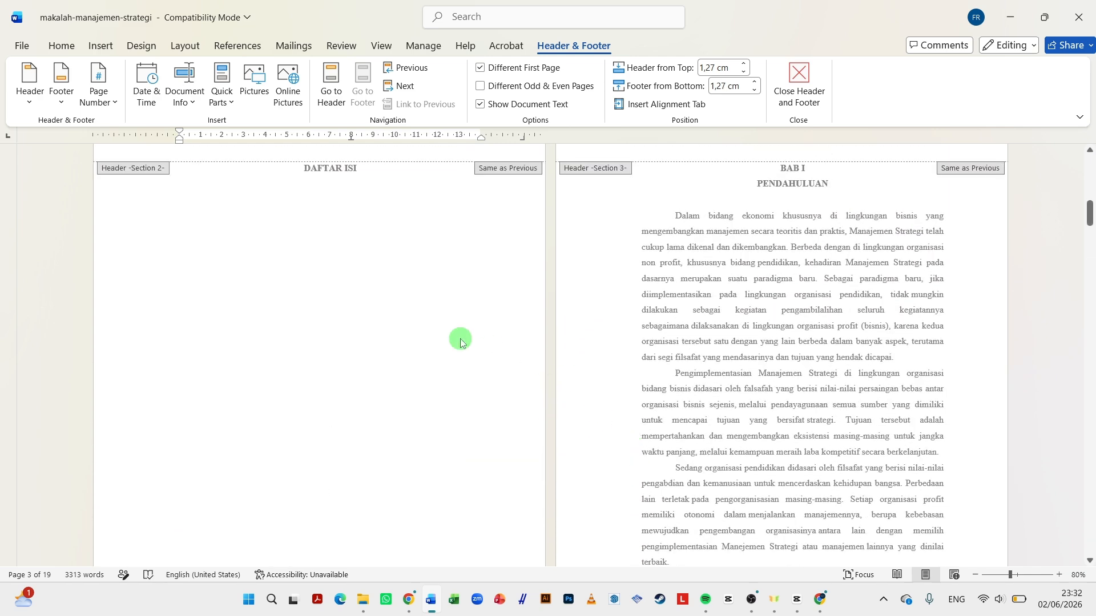
Step: Leave header and footer editing and place the cursor in the BAB I heading
click(186, 47)
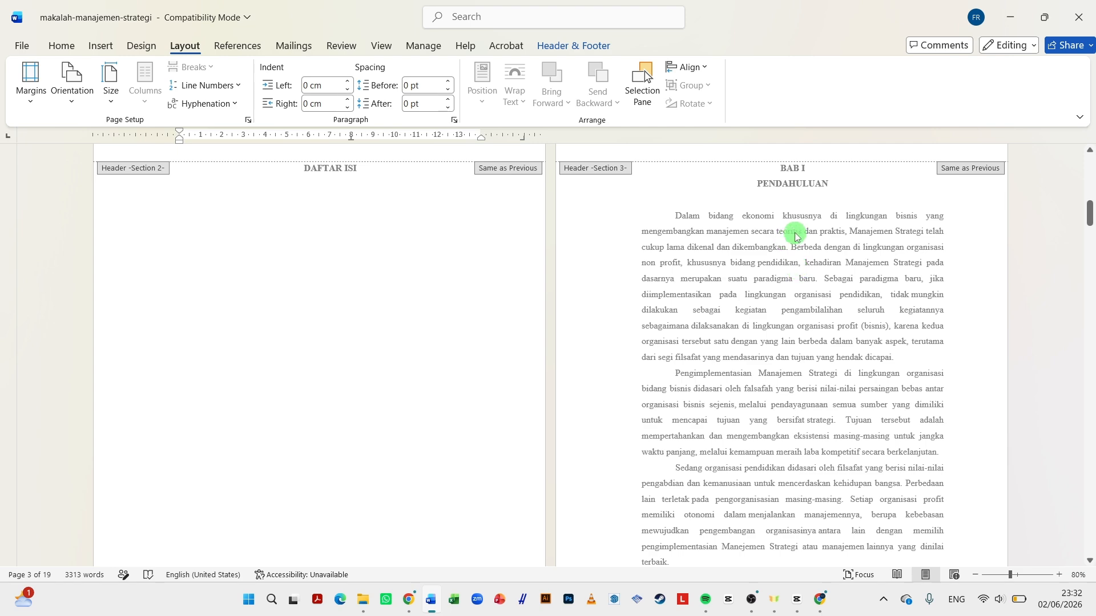
double_click(783, 170)
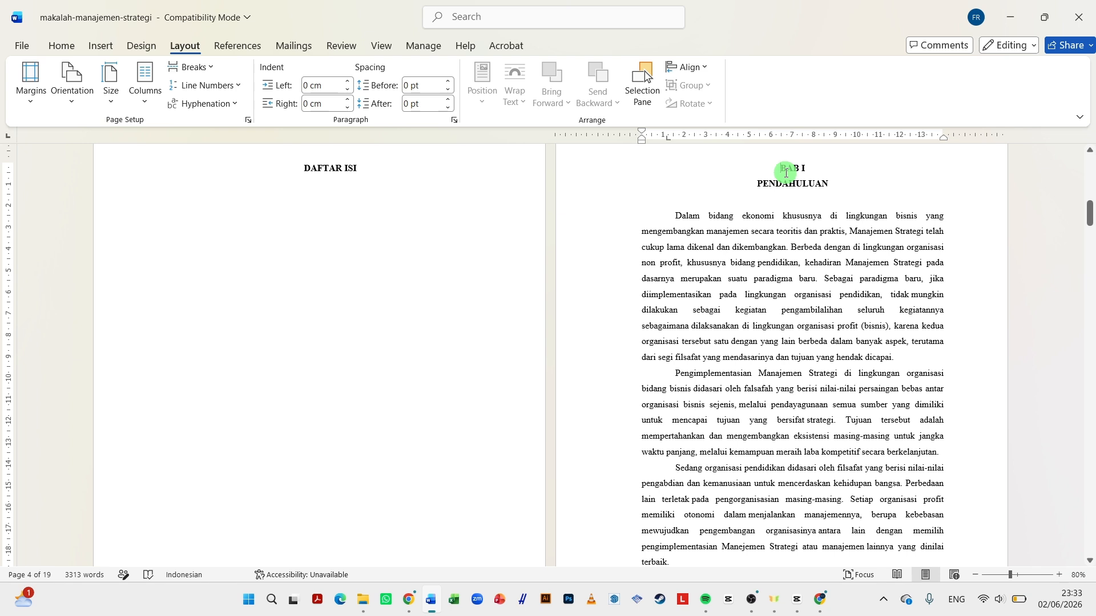
scroll(764, 199, down, 5)
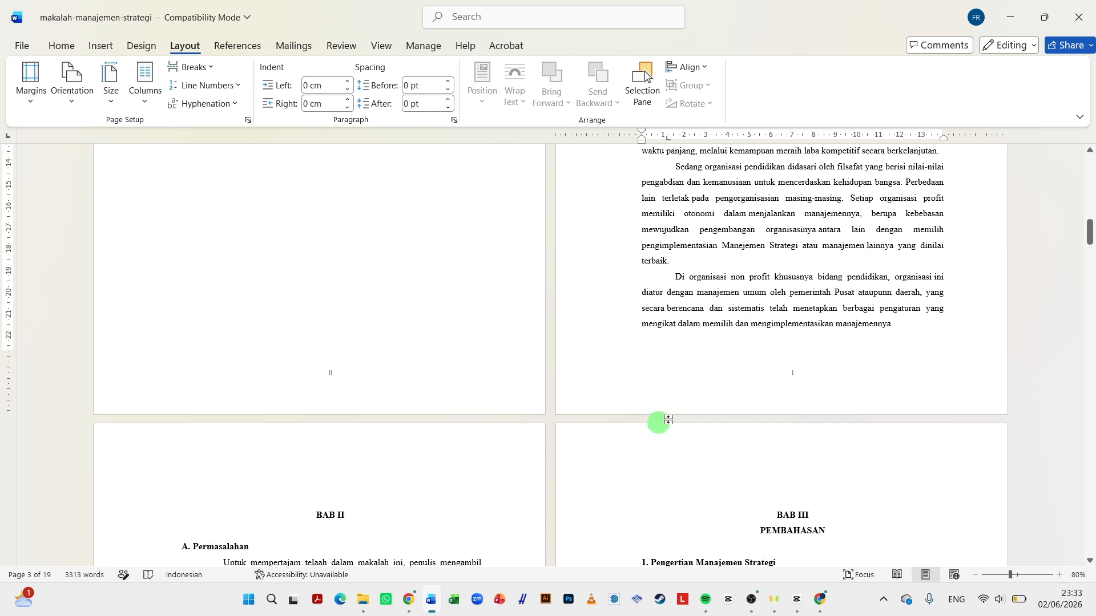
Step: Set the page numbering of the BAB I section to the 1, 2, 3, … format, starting at 1
double_click(792, 377)
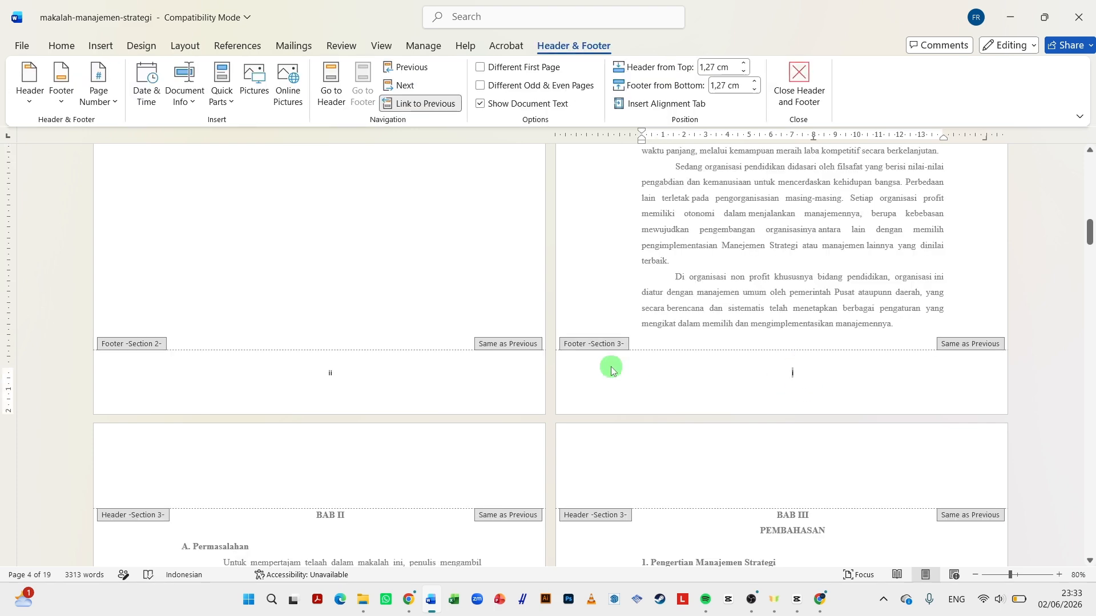
click(112, 110)
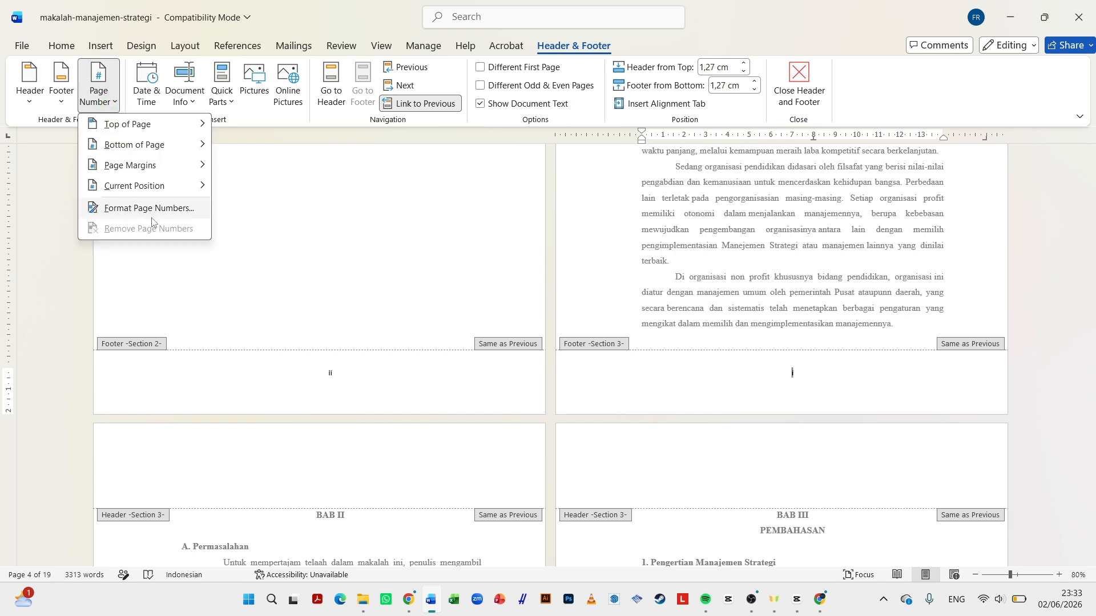
click(152, 212)
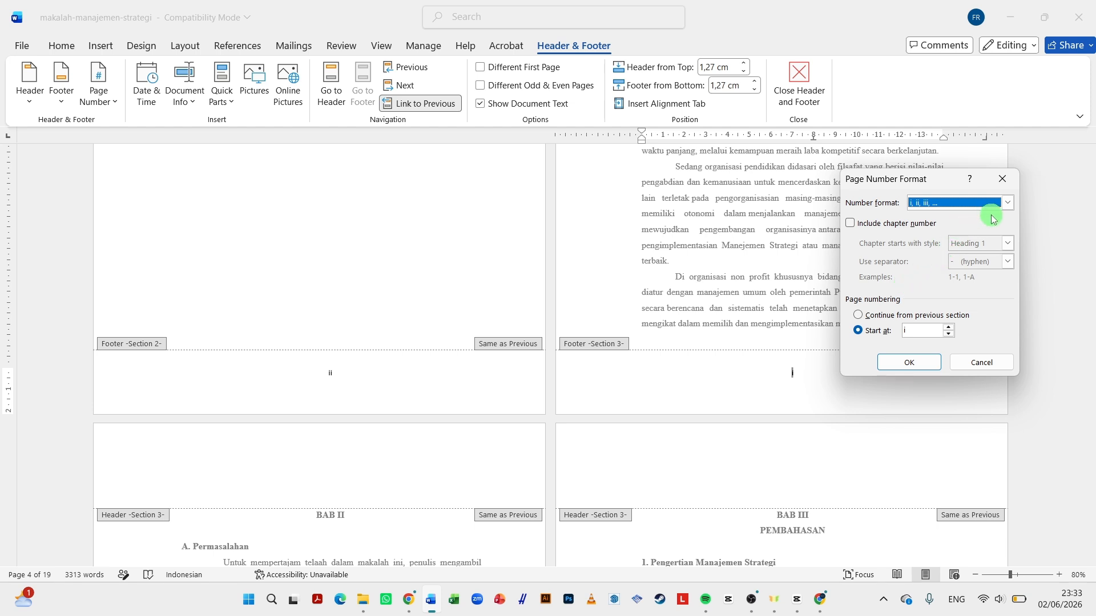
click(1009, 202)
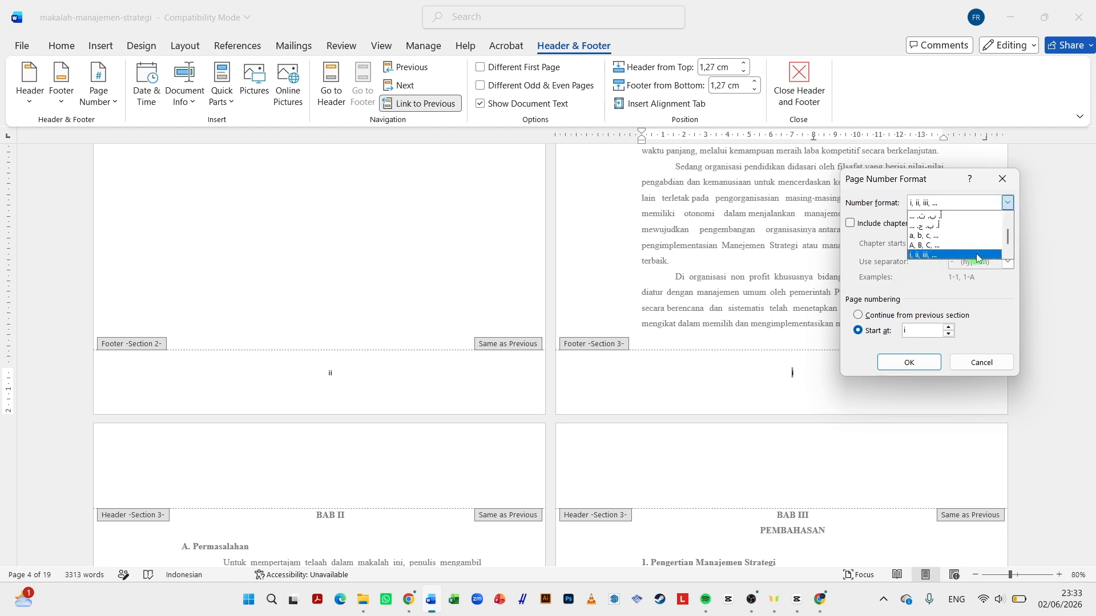
scroll(920, 234, up, 1)
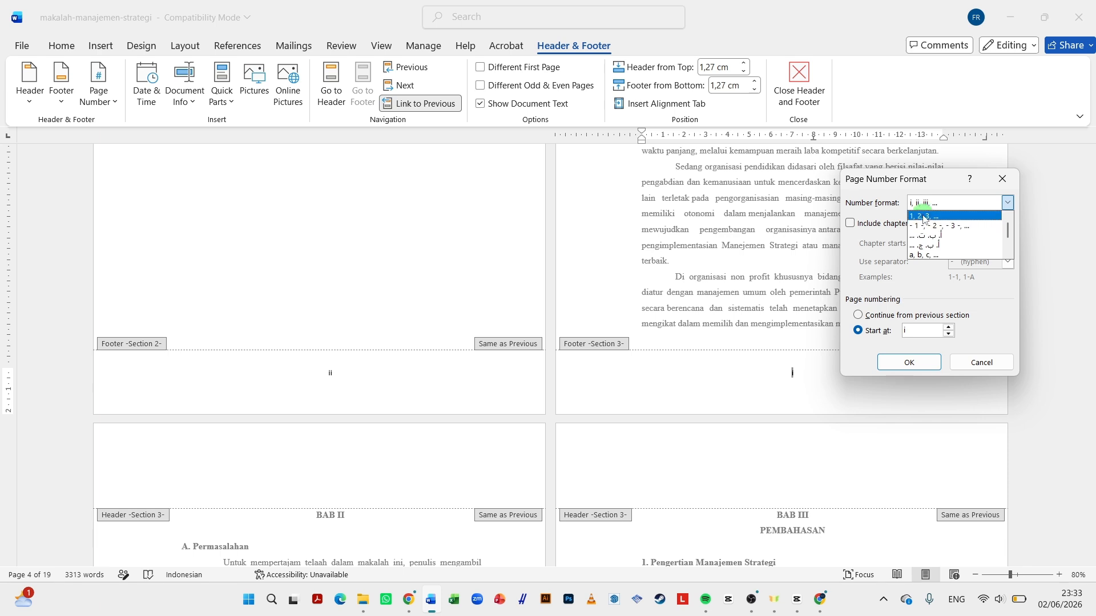
click(924, 216)
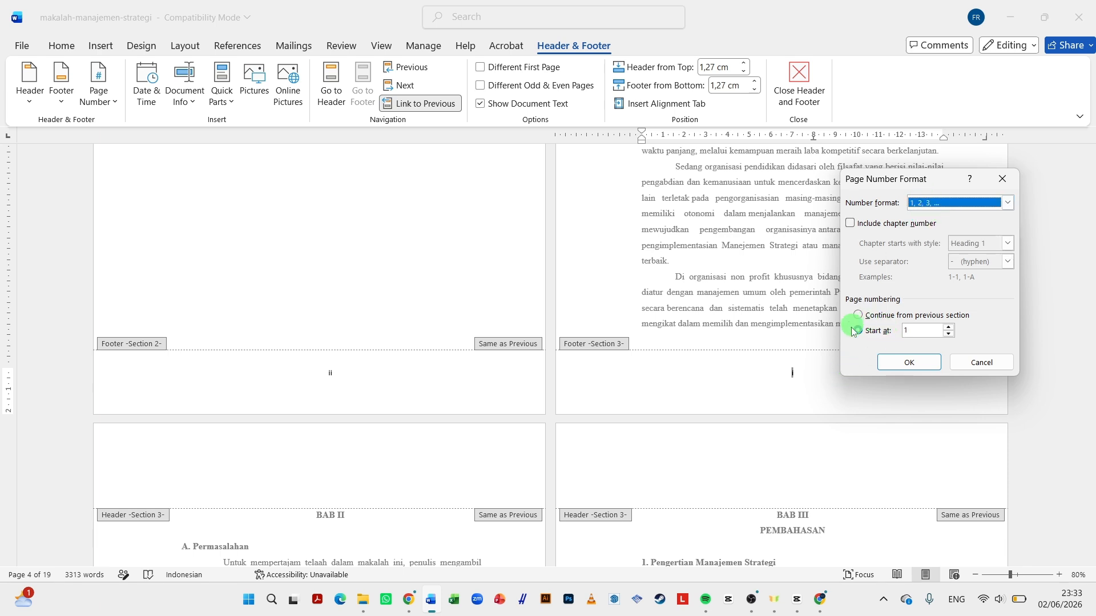
drag(920, 343, 903, 341)
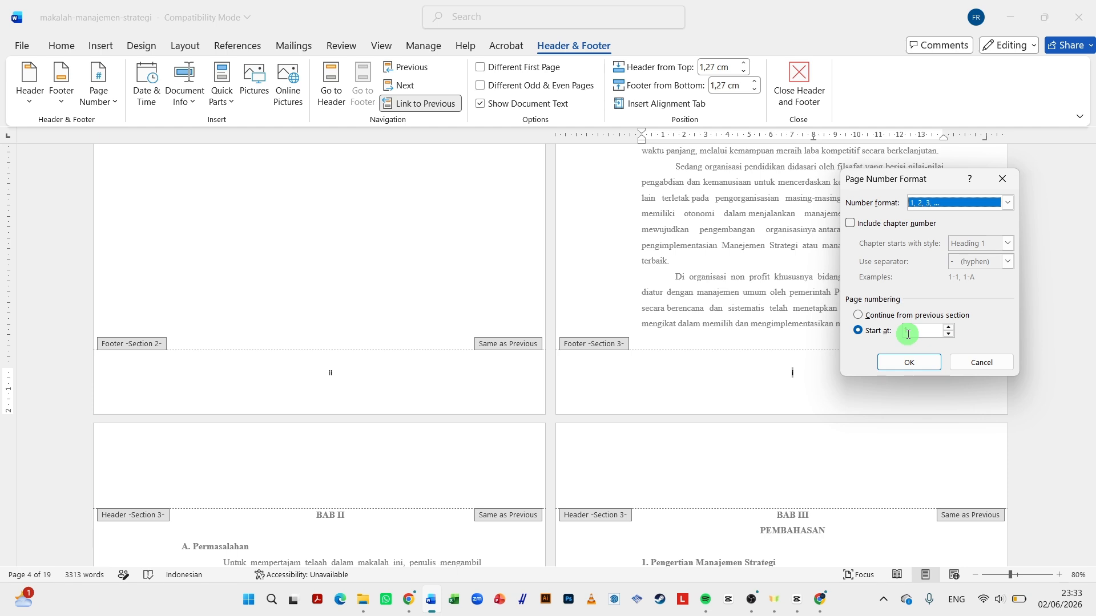
text(1)
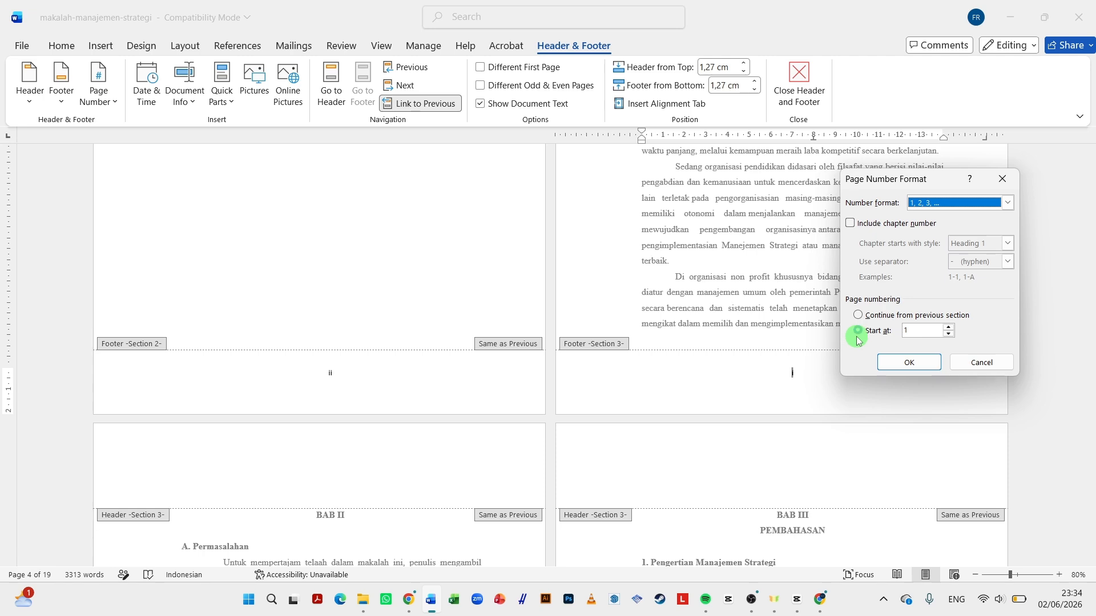
click(911, 359)
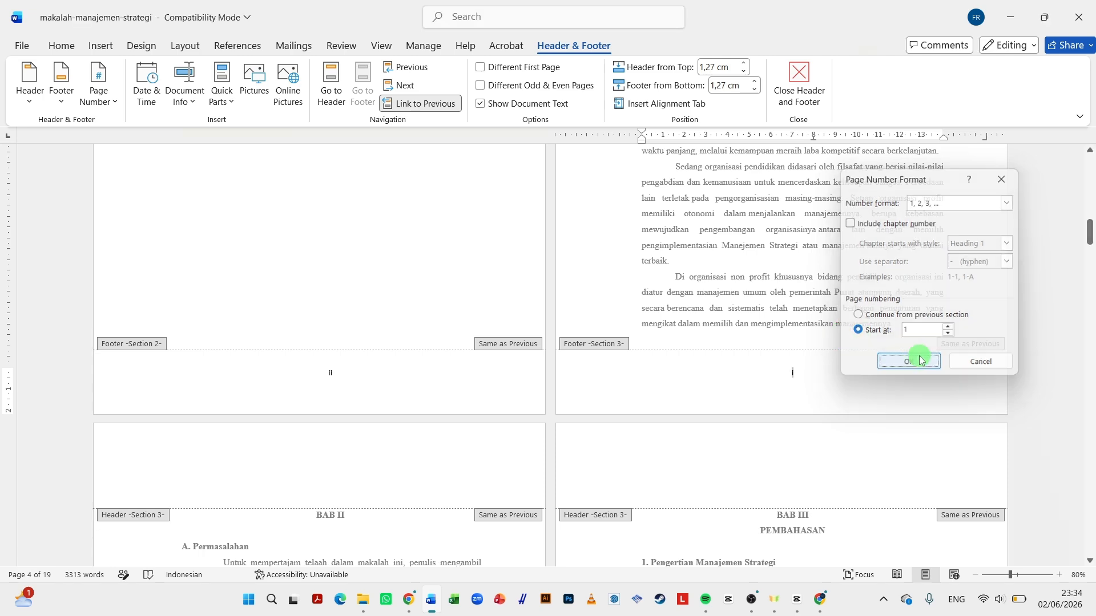
Step: Check the footer page numbers on the pages from BAB I onward
scroll(836, 411, down, 4)
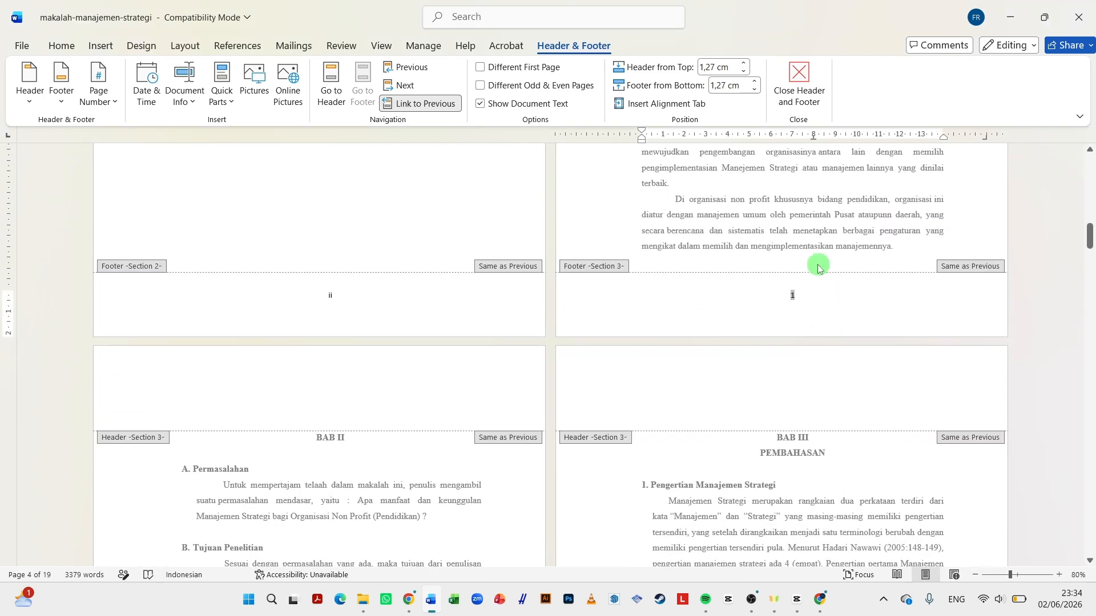
scroll(423, 525, down, 3)
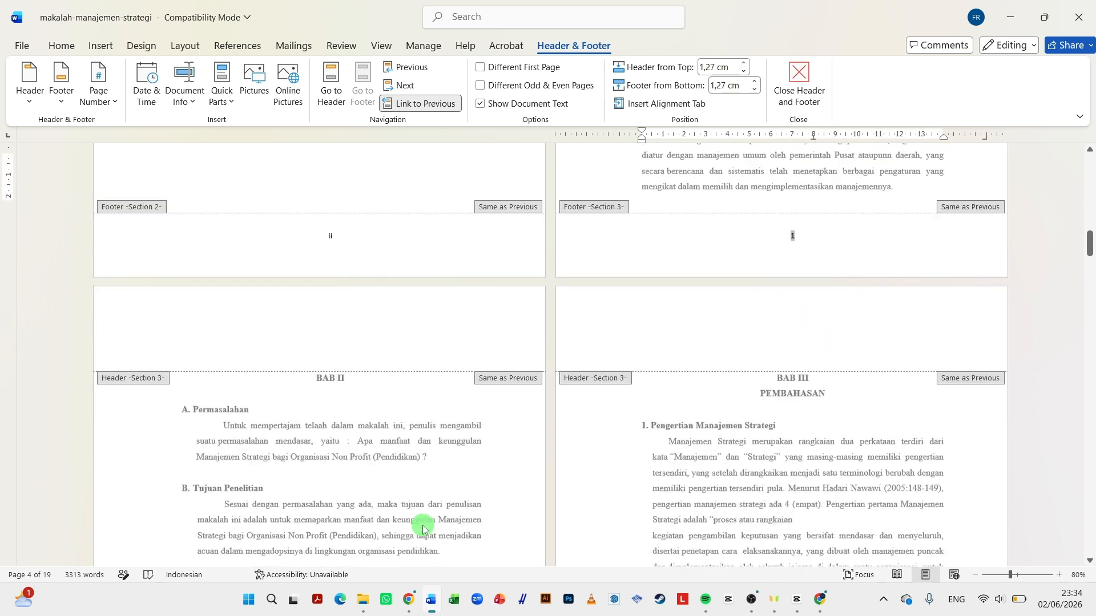
scroll(423, 526, down, 6)
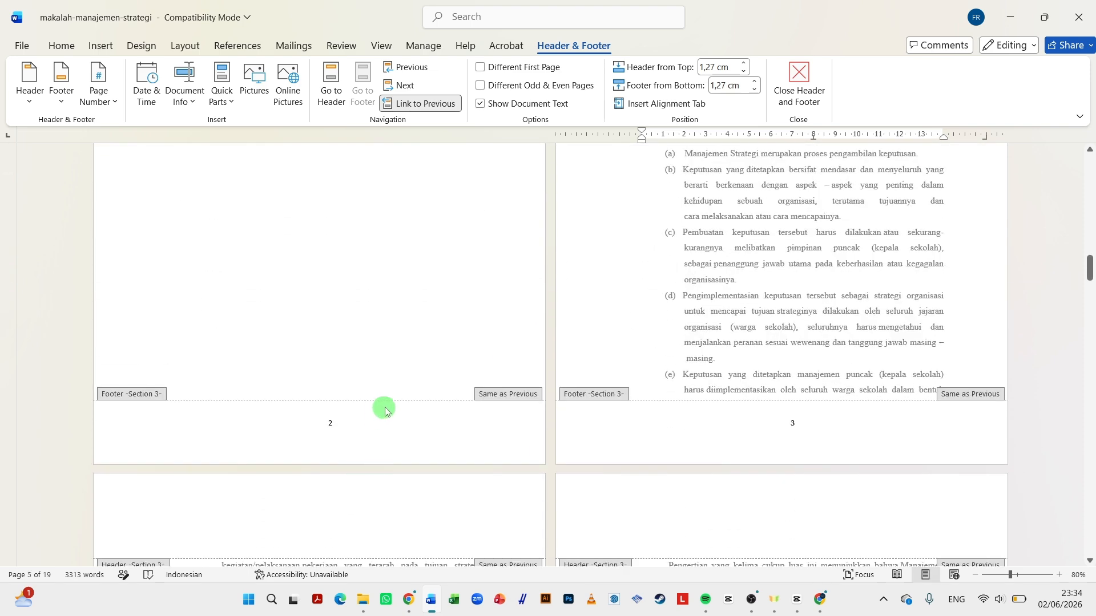
scroll(787, 462, down, 8)
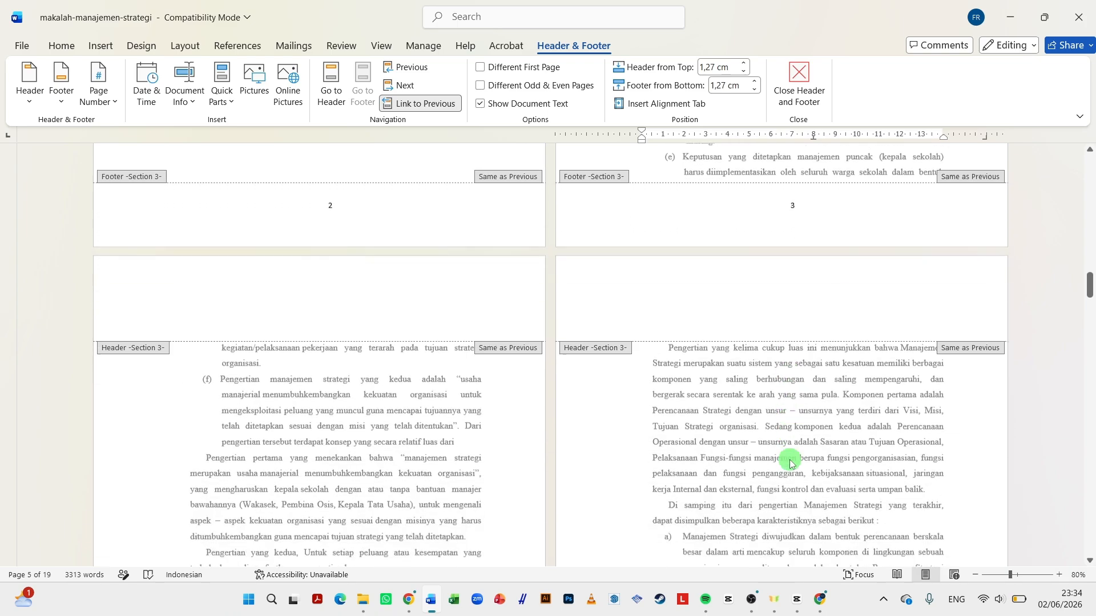
scroll(790, 464, down, 10)
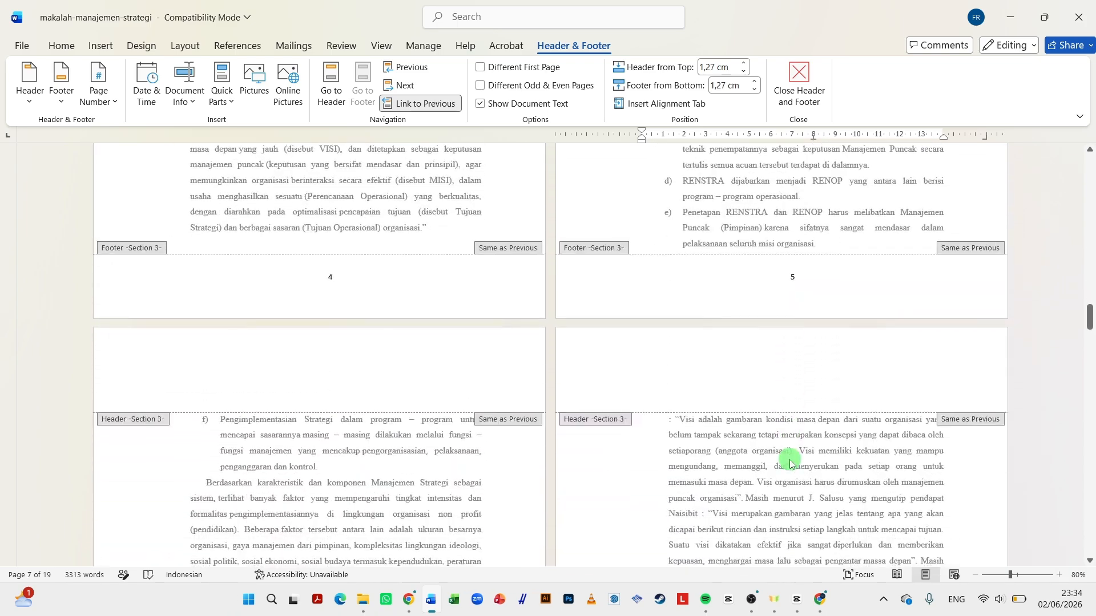
scroll(790, 463, down, 12)
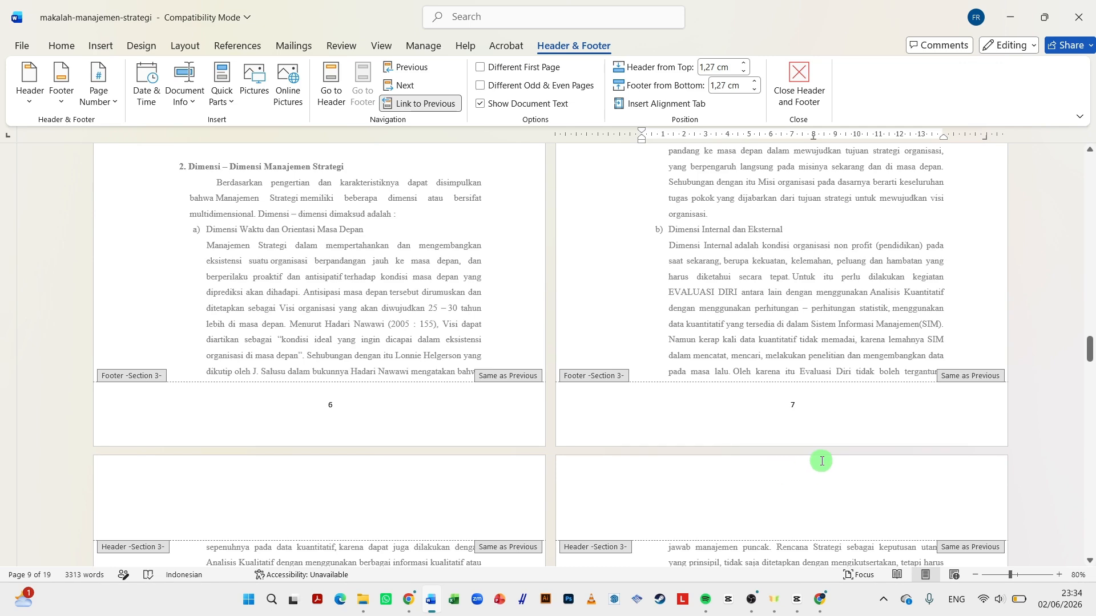
scroll(594, 385, up, 10)
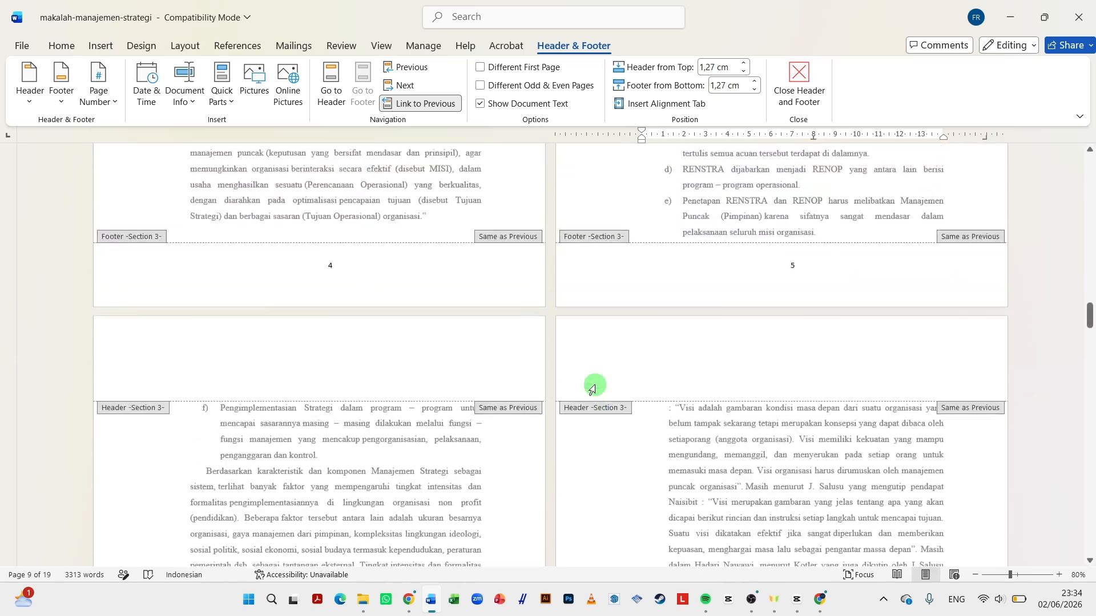
scroll(595, 385, up, 3)
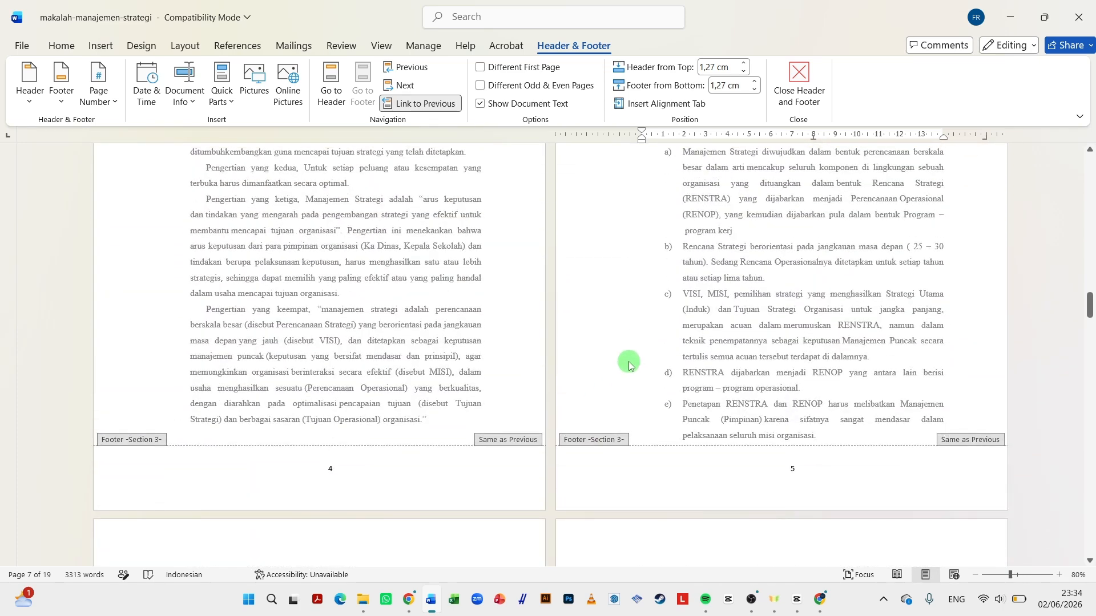